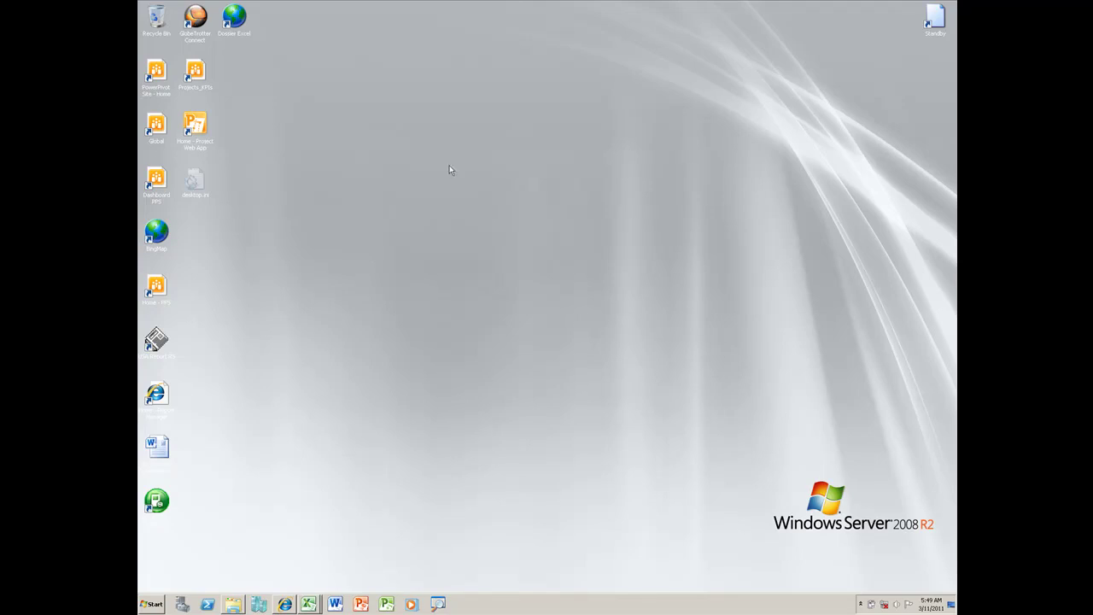
Open the PowerPivot Gallery from the desktop and open the Project_Base_Reporting.xlsx report from its carousel.
double_click(234, 17)
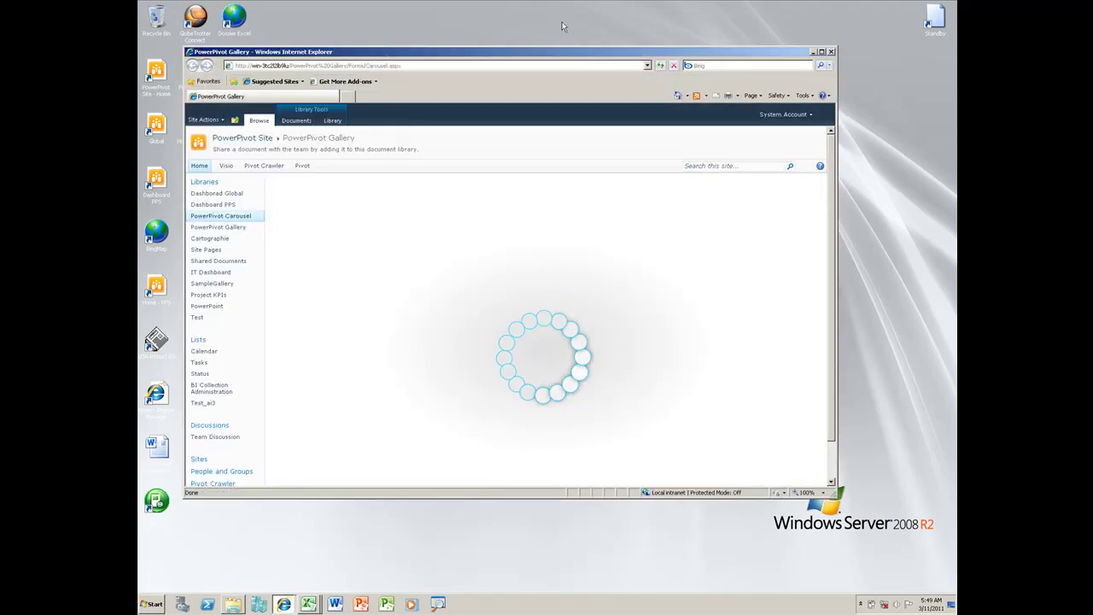
click(822, 52)
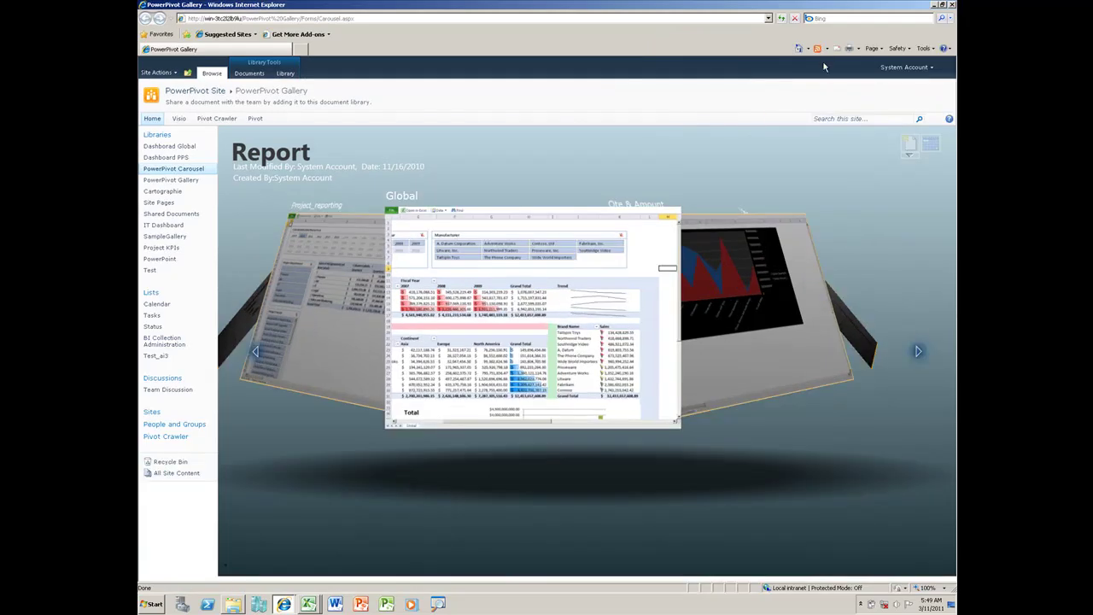
click(918, 351)
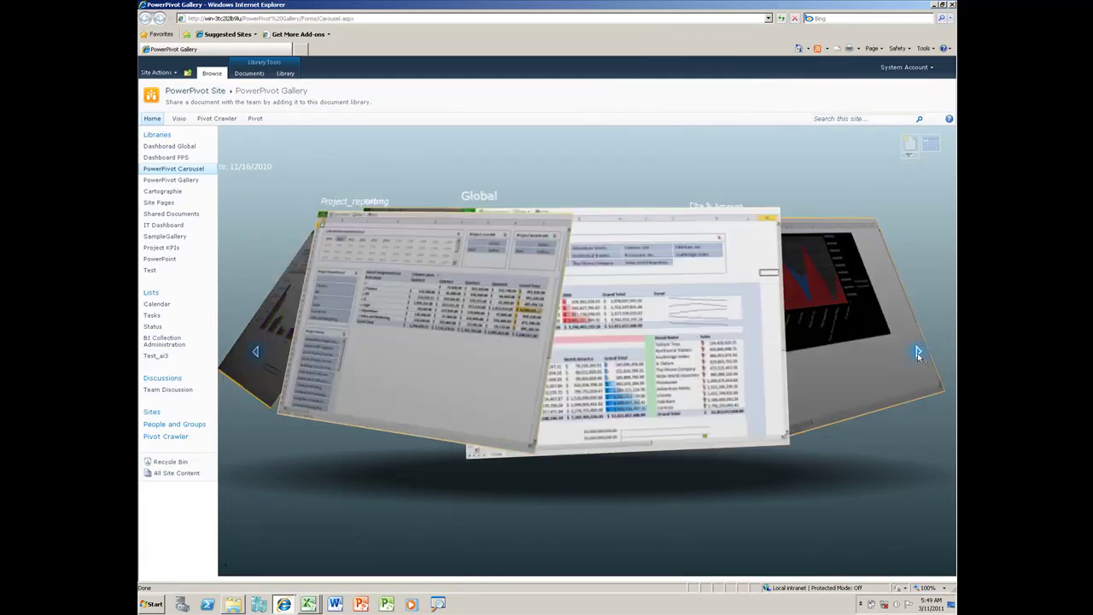
click(611, 333)
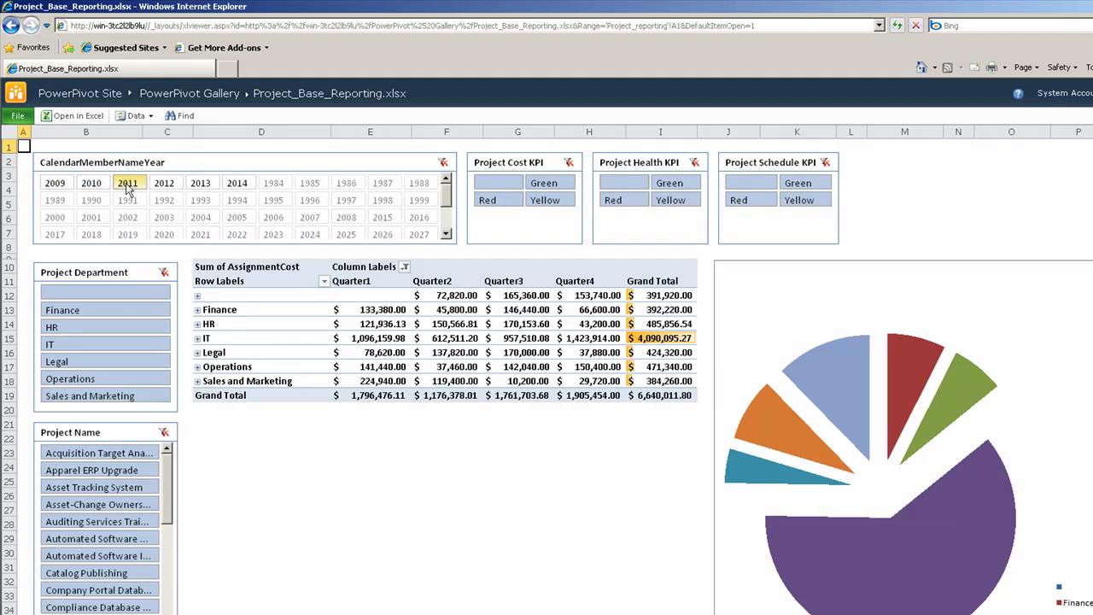
Compare the report's assignment costs by filtering the calendar year to 2011, 2012 and finally 2010.
click(126, 186)
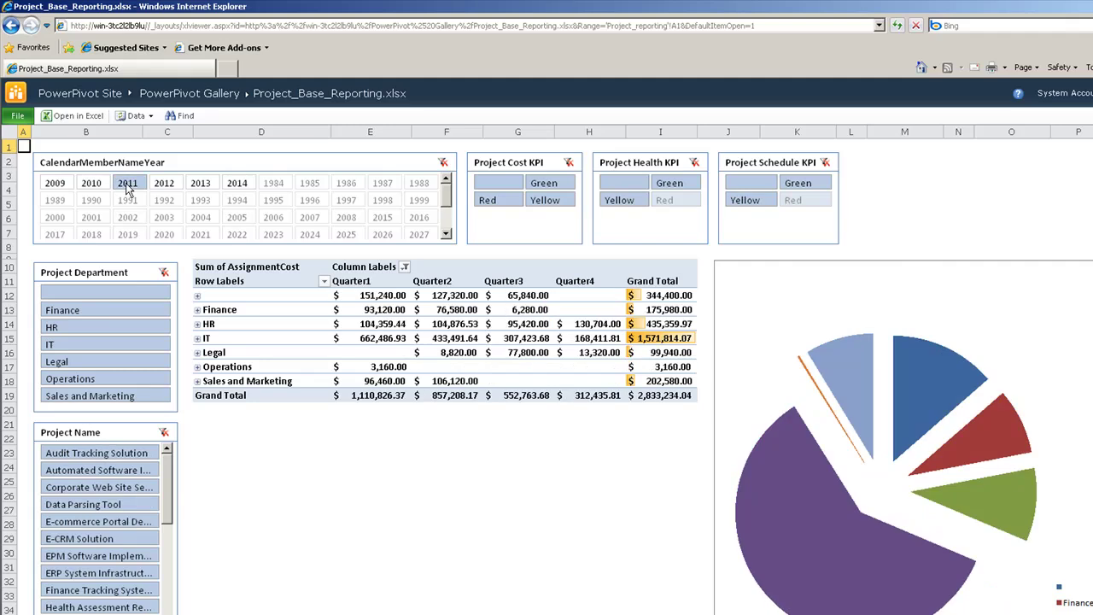
click(158, 186)
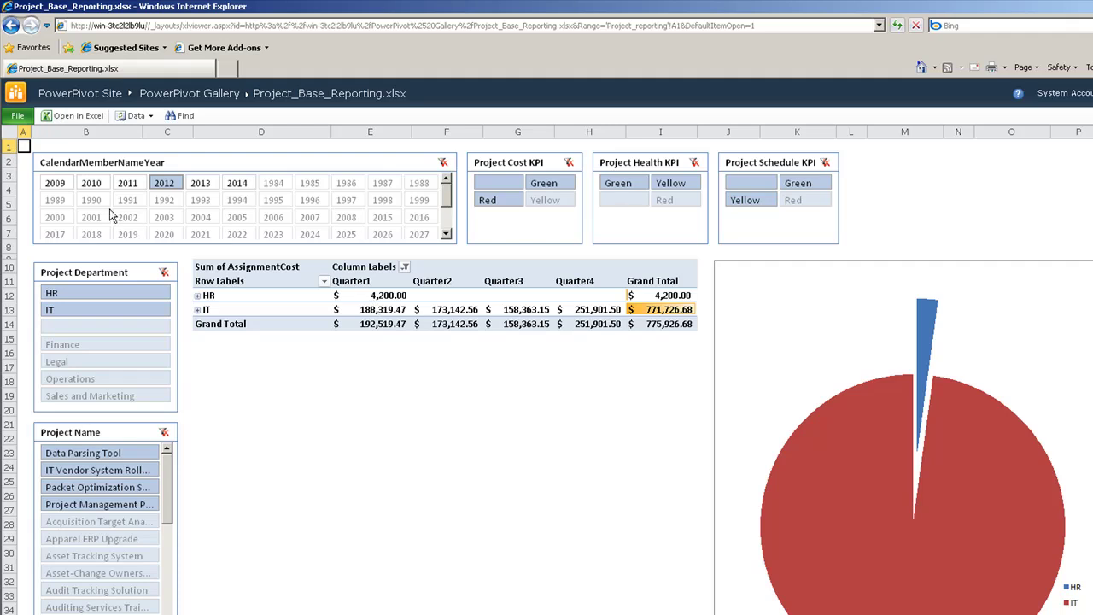
click(94, 183)
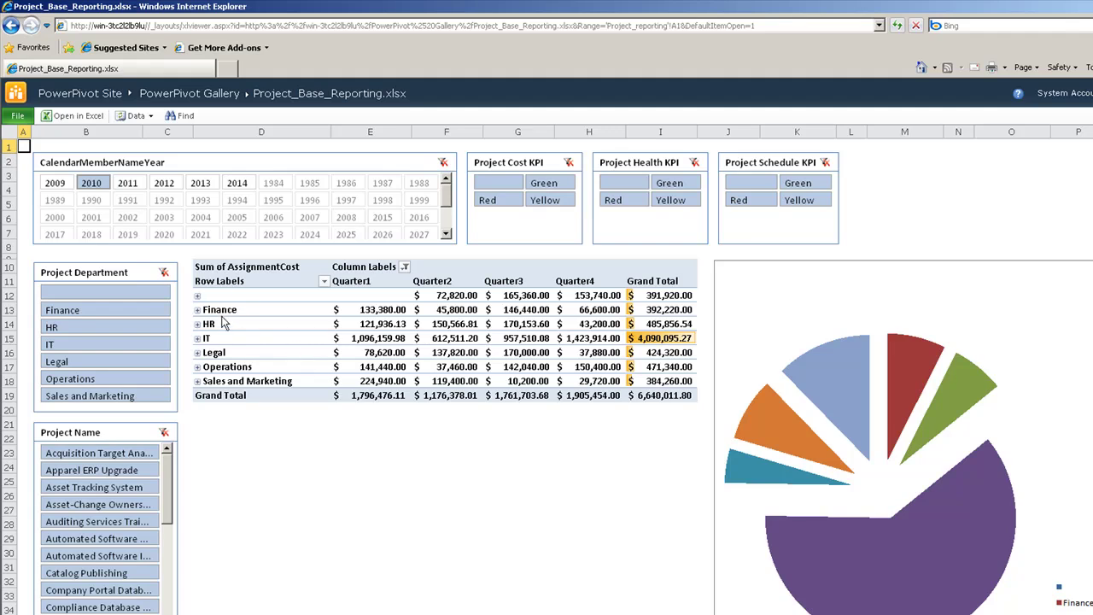
Expand the Finance projects and filter the Project Health KPI by Green and finally by Red.
click(197, 311)
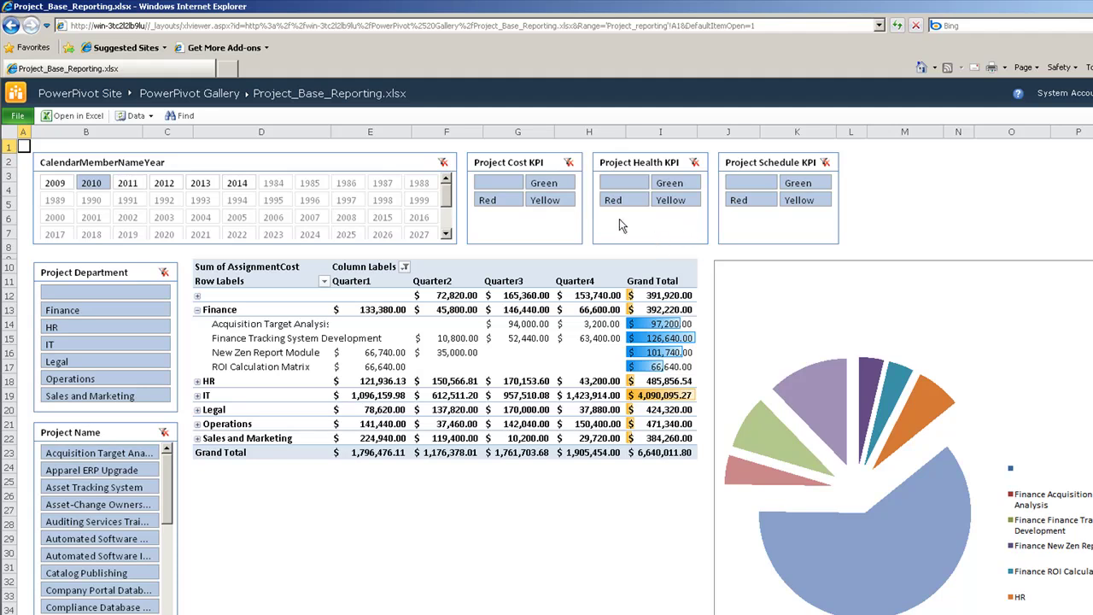
click(680, 184)
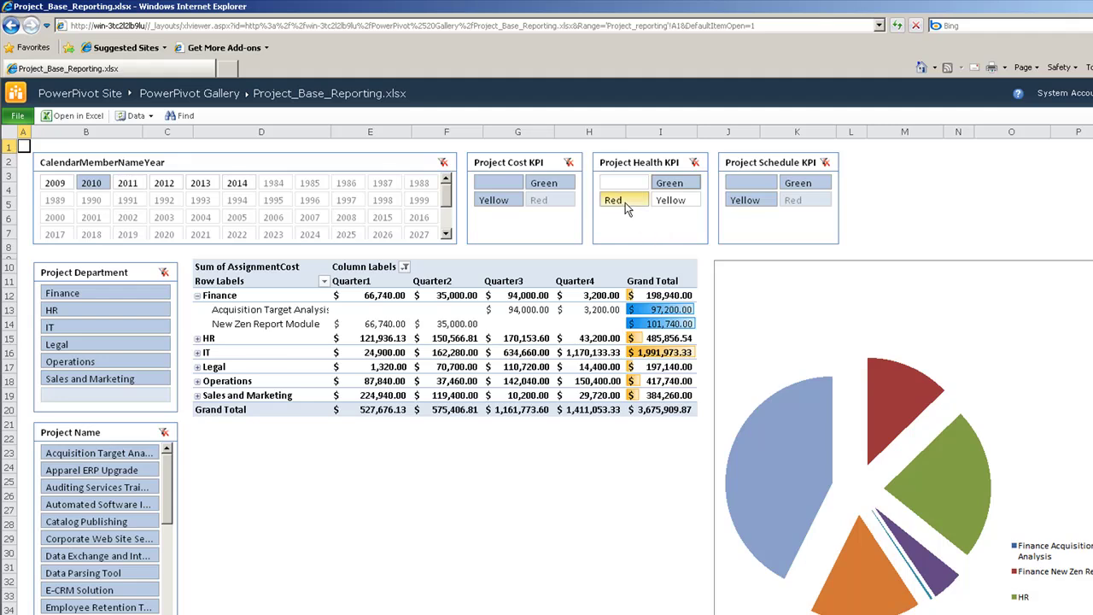
click(626, 203)
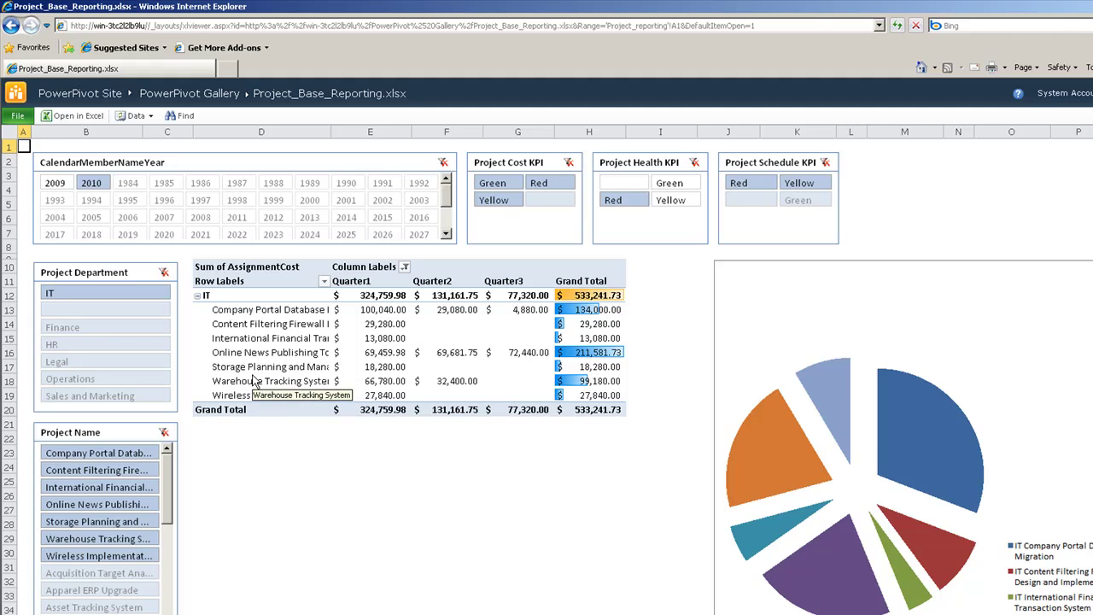
click(252, 355)
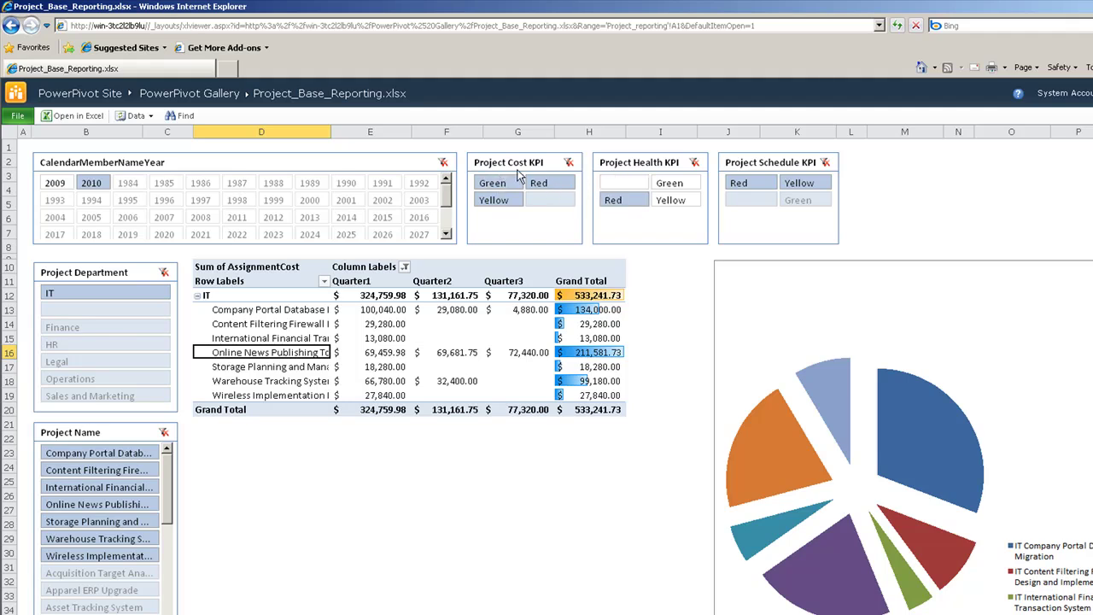
Limit the Project Cost KPI to Red and select the Company Portal Database project row in the pivot table.
click(564, 182)
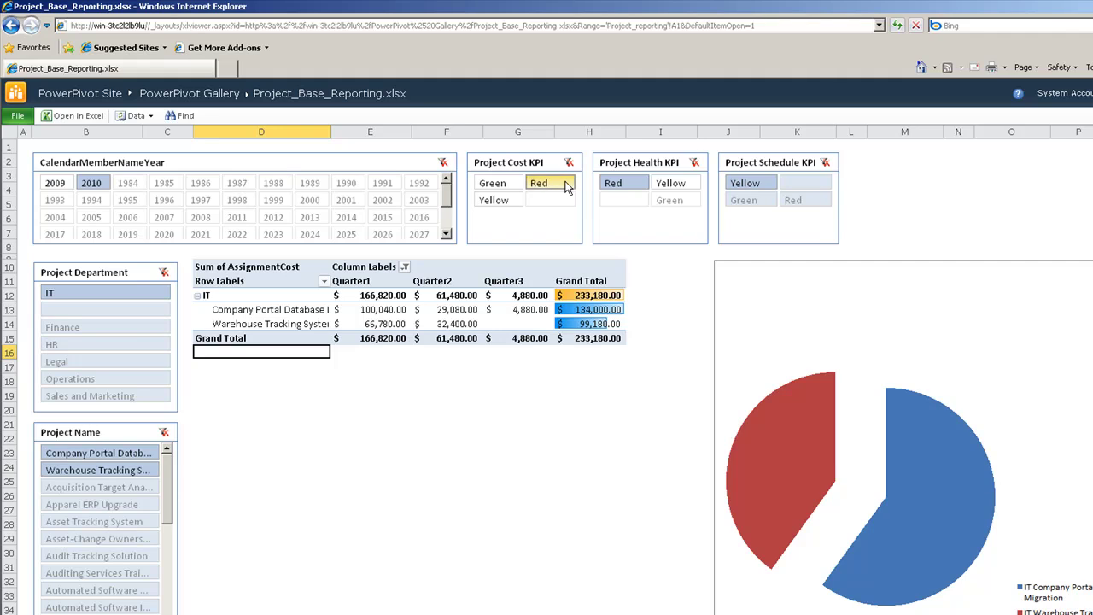
click(320, 310)
click(313, 325)
click(316, 312)
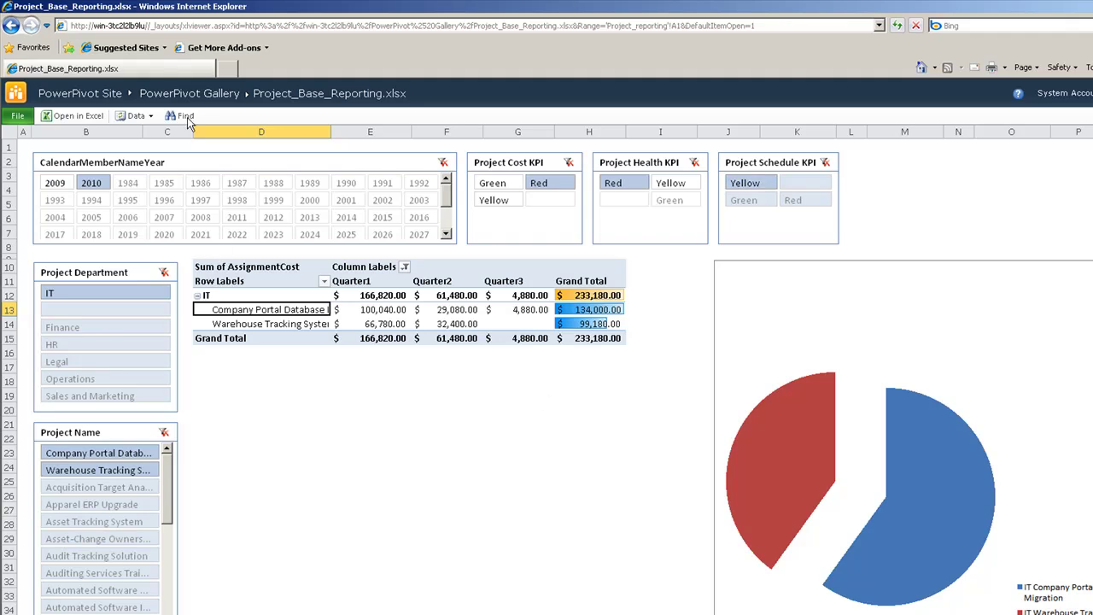
Open the report in Excel, filter Project Department by Finance, HR and finally IT, with the IT projects expanded.
click(72, 116)
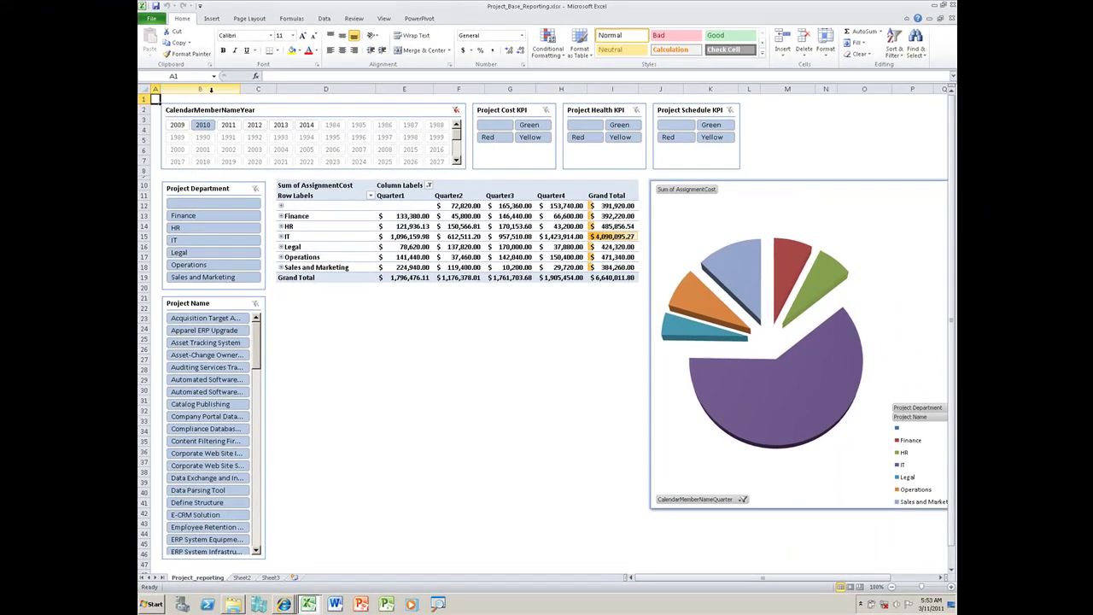
click(221, 216)
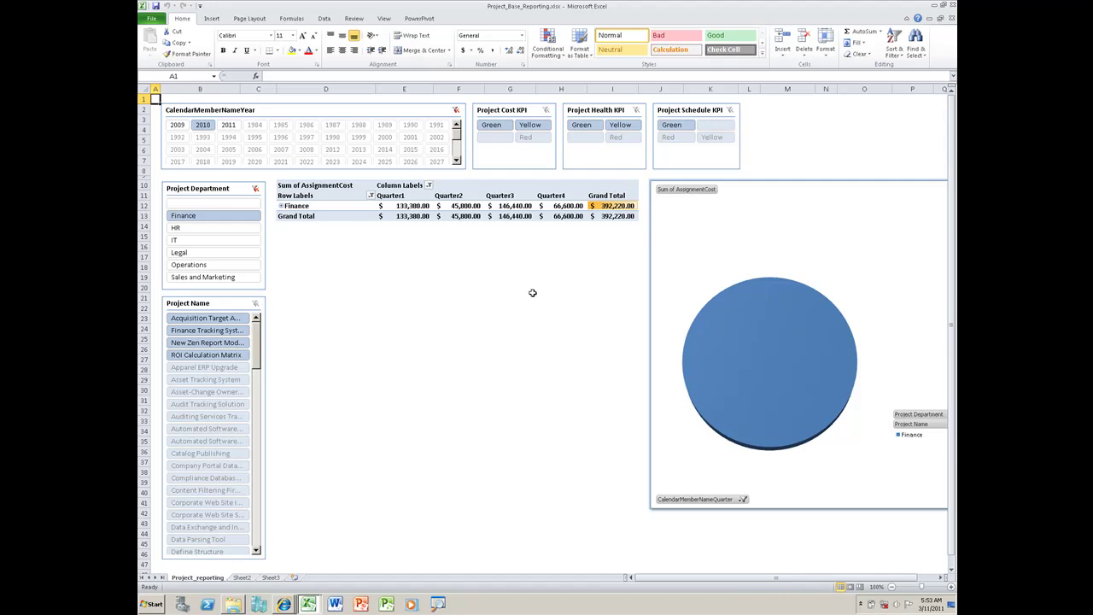
click(216, 228)
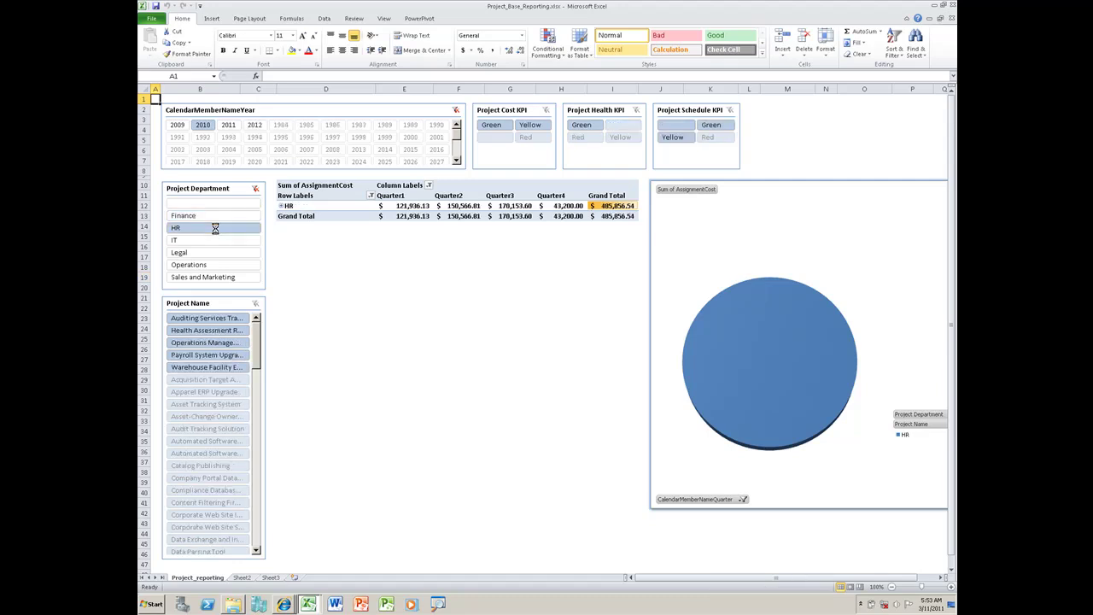
click(207, 243)
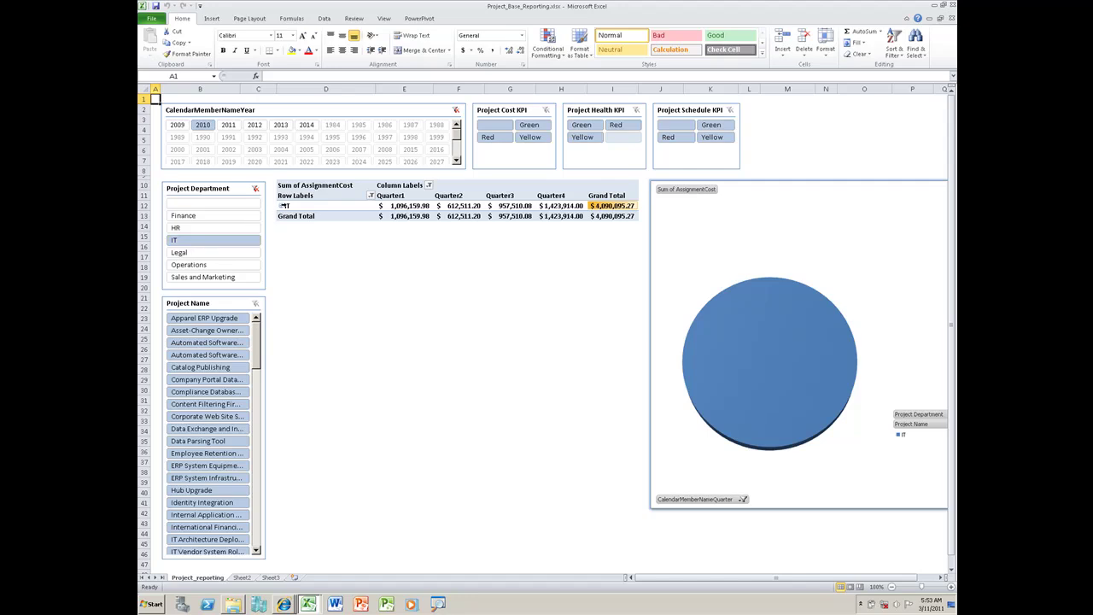
click(282, 206)
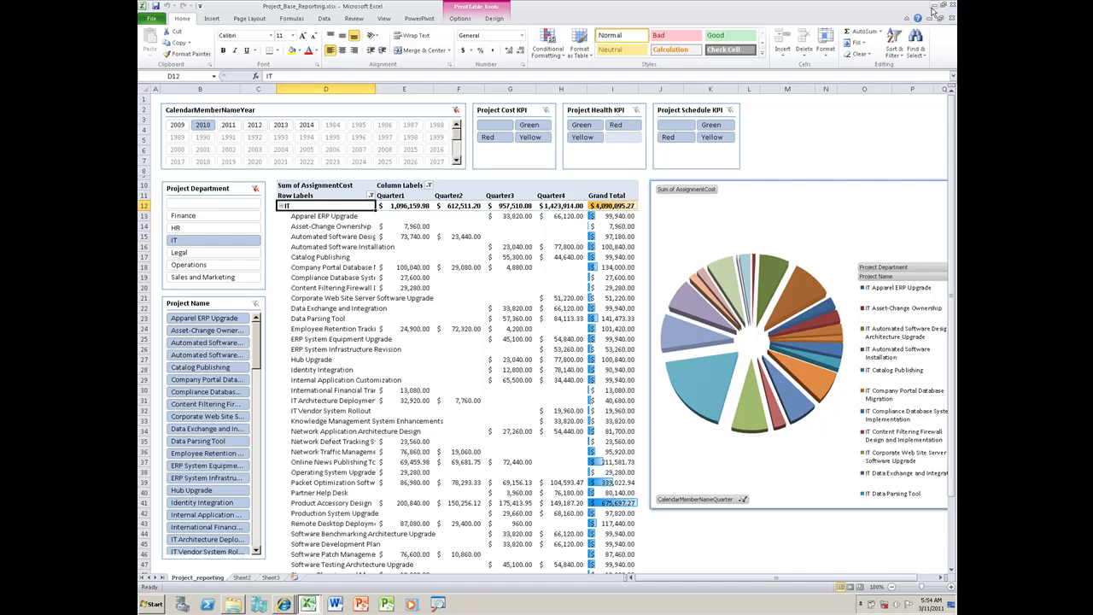
Leave the Excel and browser views of the report and open the Projects_KPIs dashboard from the desktop.
click(932, 6)
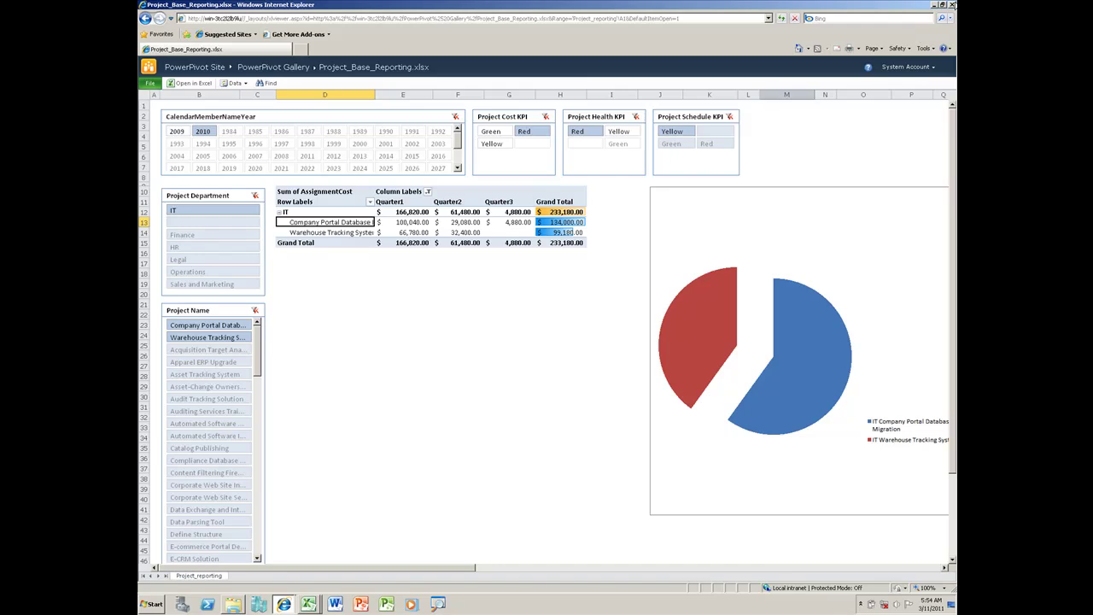
click(952, 5)
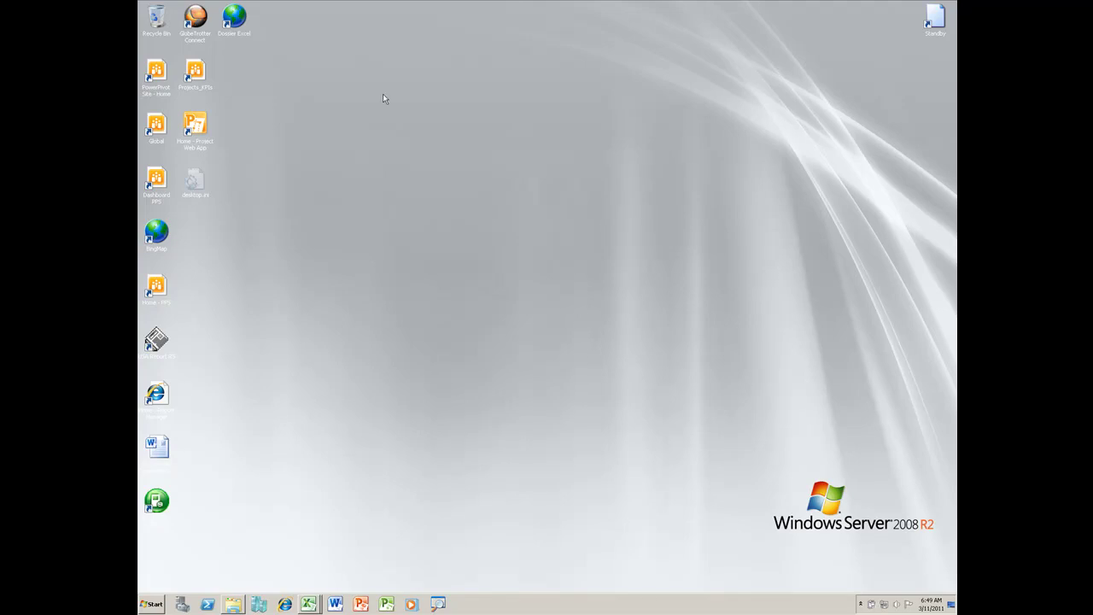
drag(198, 79, 489, 92)
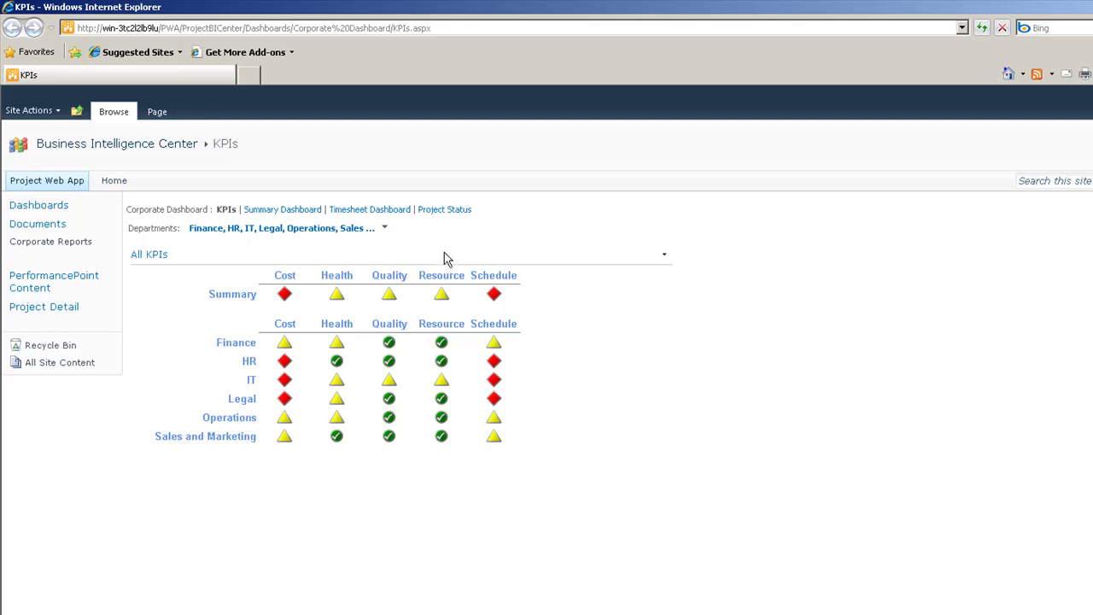
Restrict the KPIs dashboard's Departments filter to Finance and IT only.
click(384, 228)
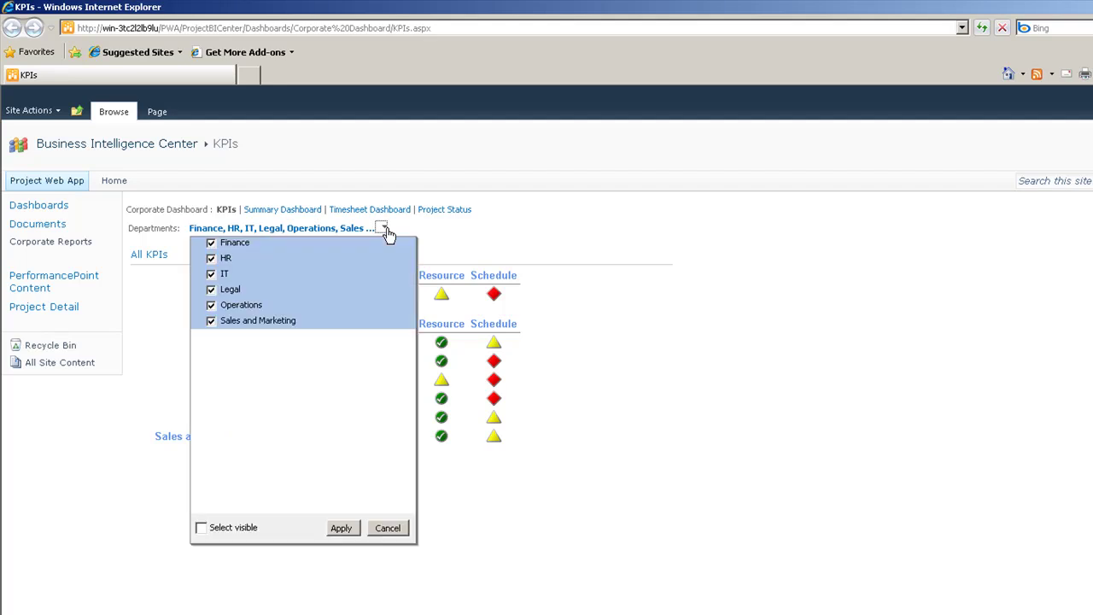
click(211, 244)
click(211, 258)
click(211, 275)
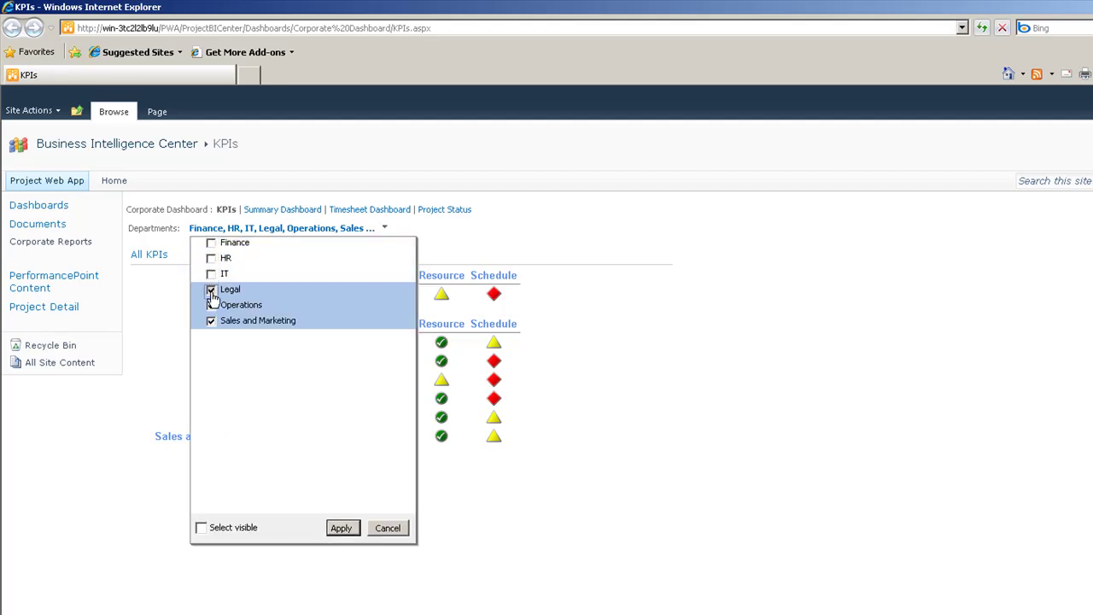
click(211, 290)
click(211, 305)
click(211, 321)
click(211, 244)
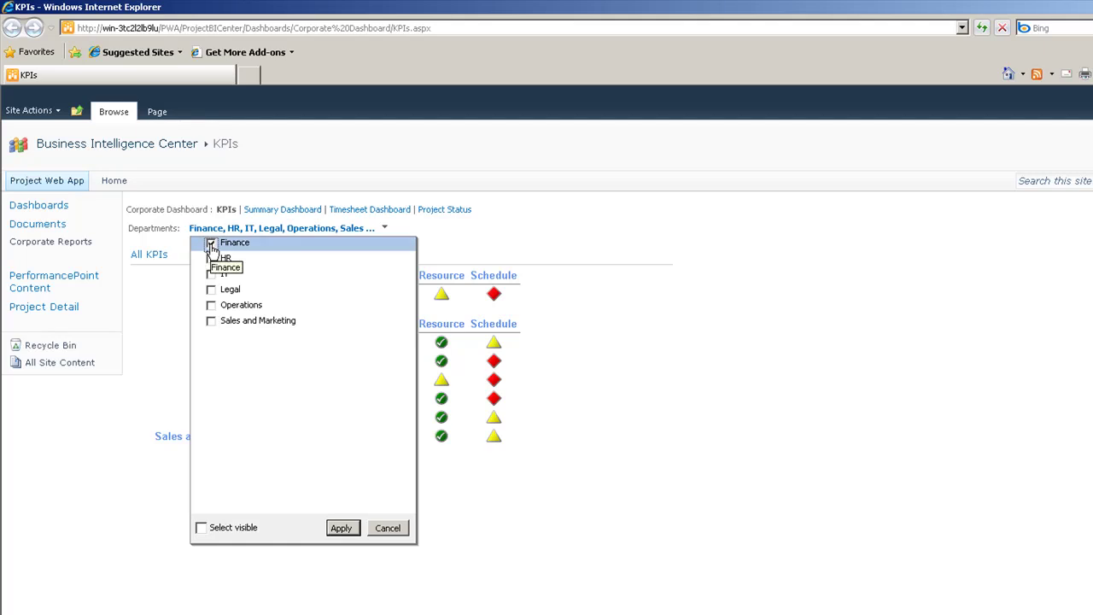
click(211, 274)
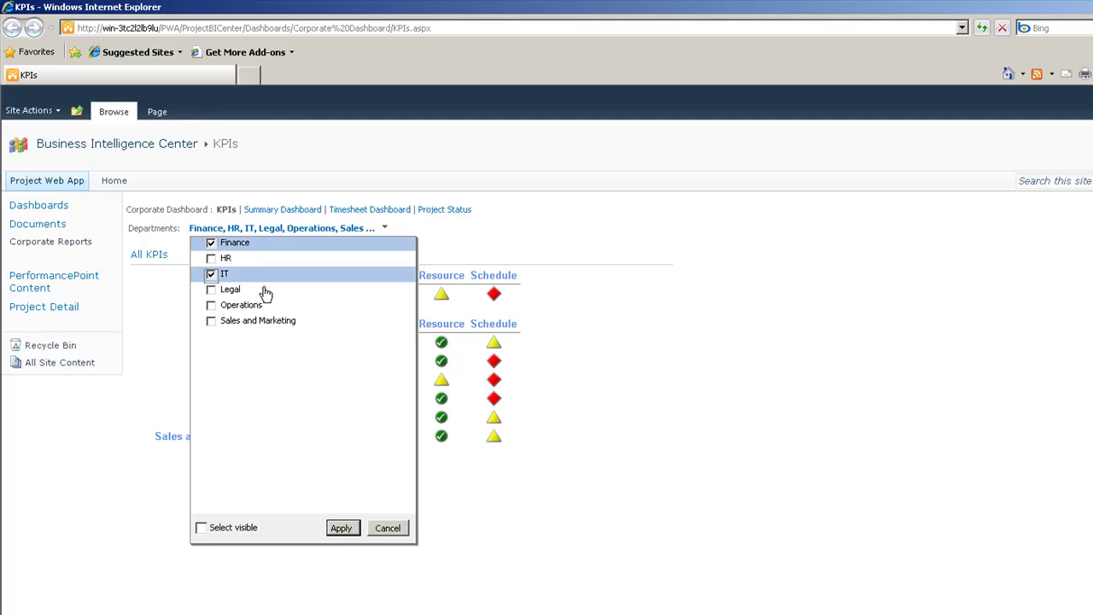
click(335, 527)
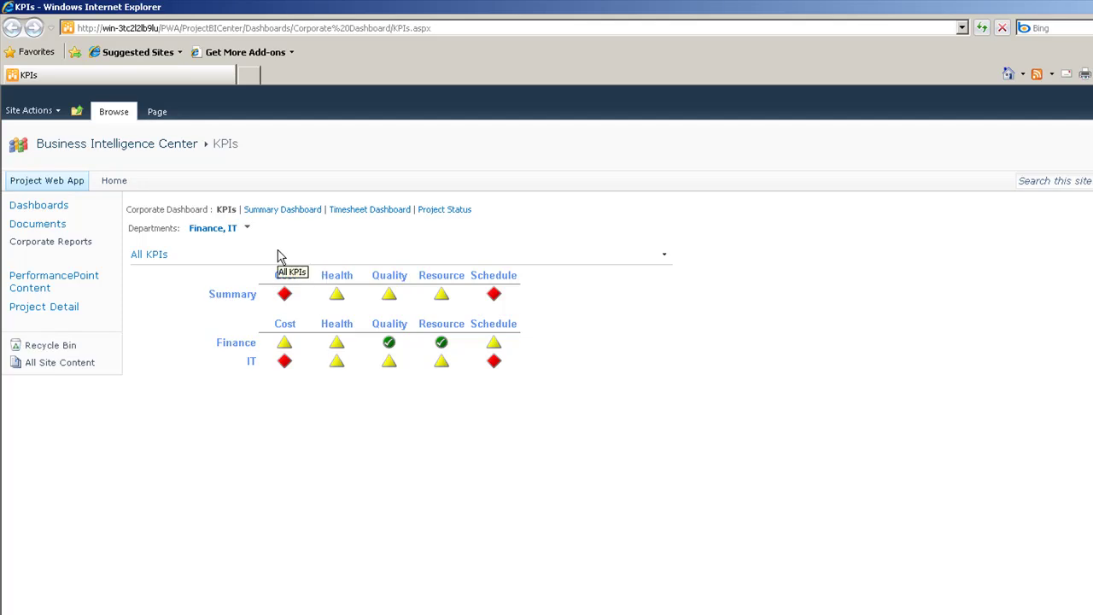
Open the Summary Dashboard and drill down the Finance 2010 bar of the Forecasted Cost chart to Project List.
click(283, 210)
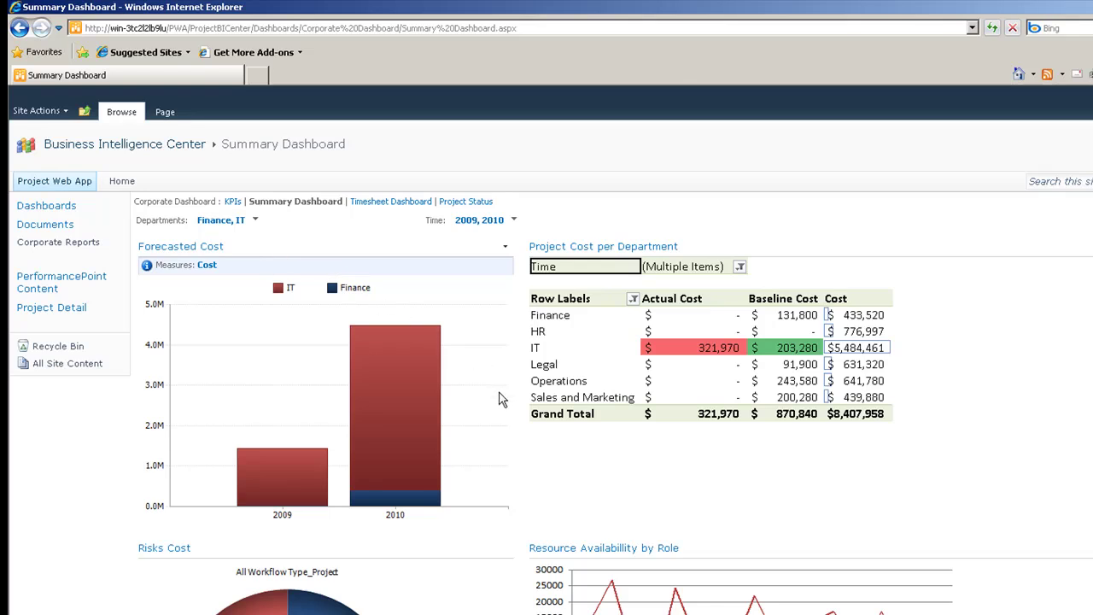
mouse_move(361, 492)
mouse_move(398, 503)
right_click(398, 502)
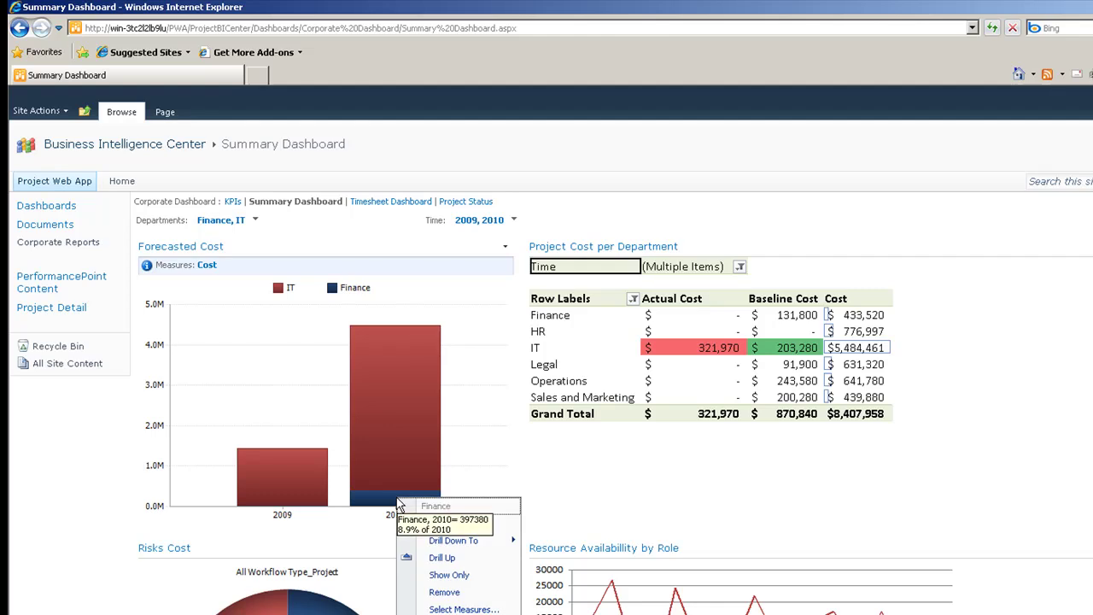
mouse_move(490, 544)
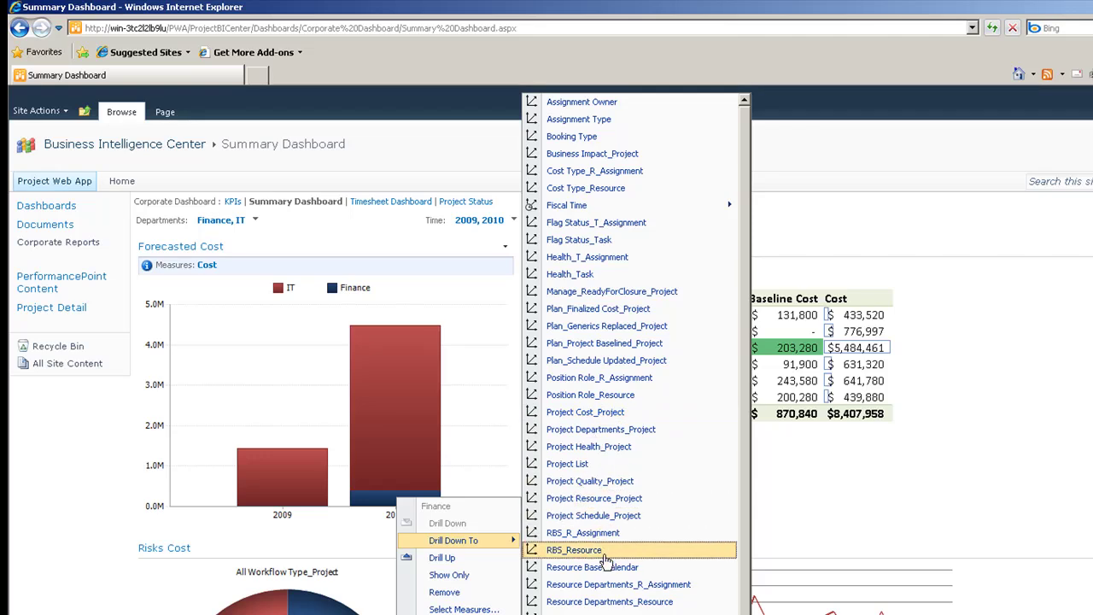
click(618, 468)
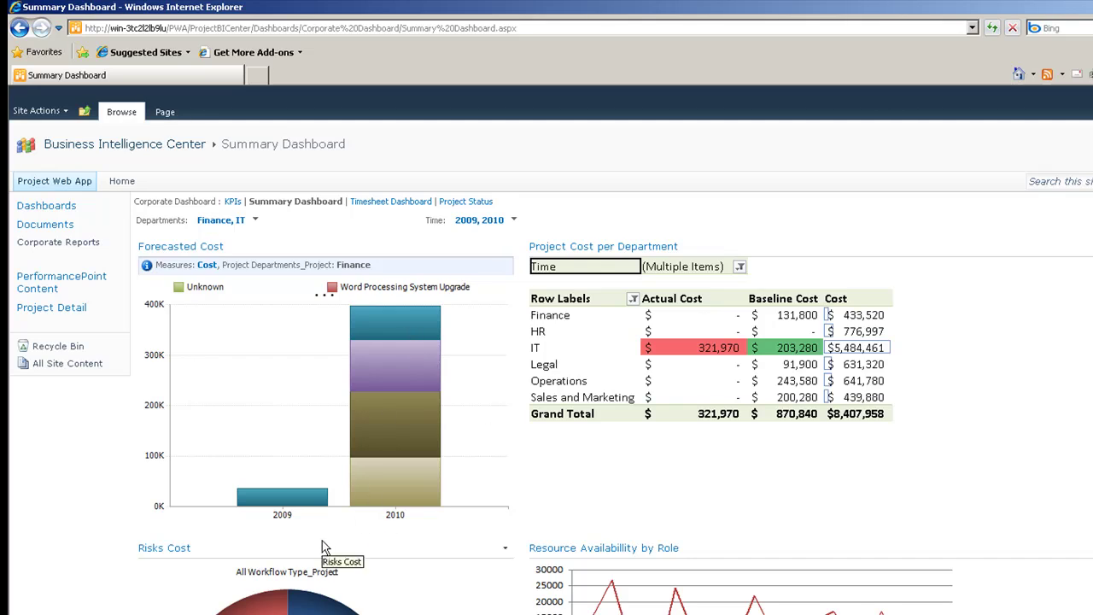
Drill the Forecasted Cost chart up to all projects and open the Decomposition Tree for its 2010 bar.
mouse_move(299, 507)
mouse_move(411, 328)
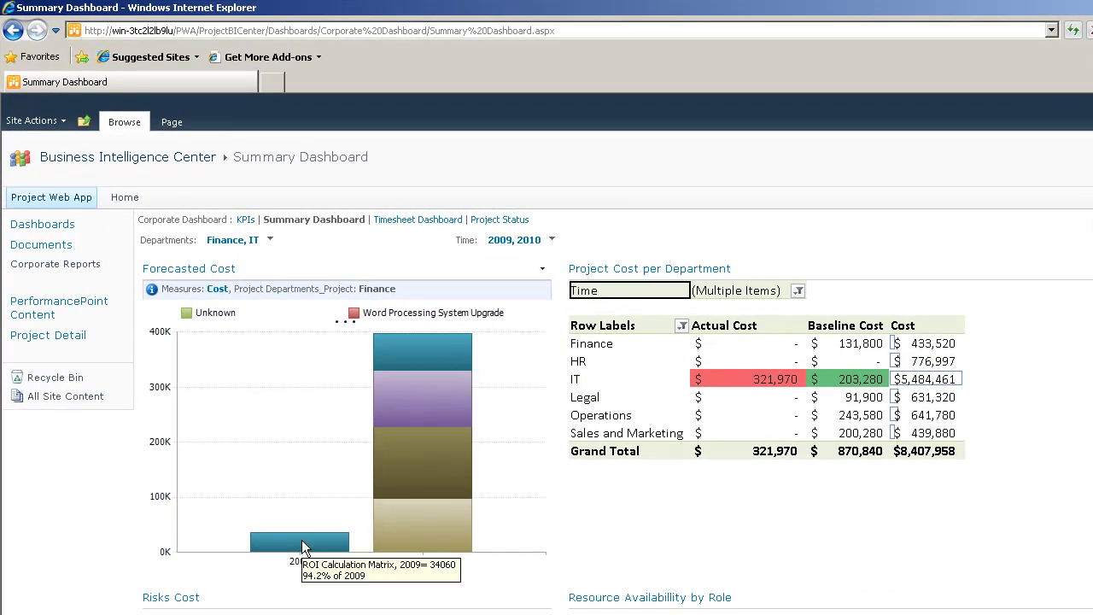
mouse_move(436, 353)
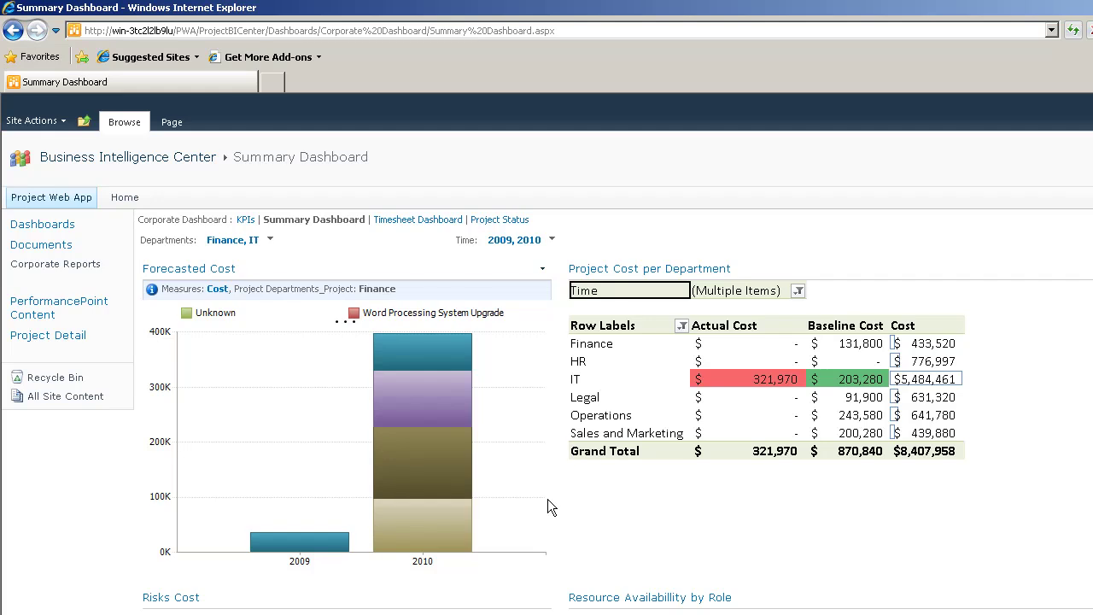
right_click(414, 467)
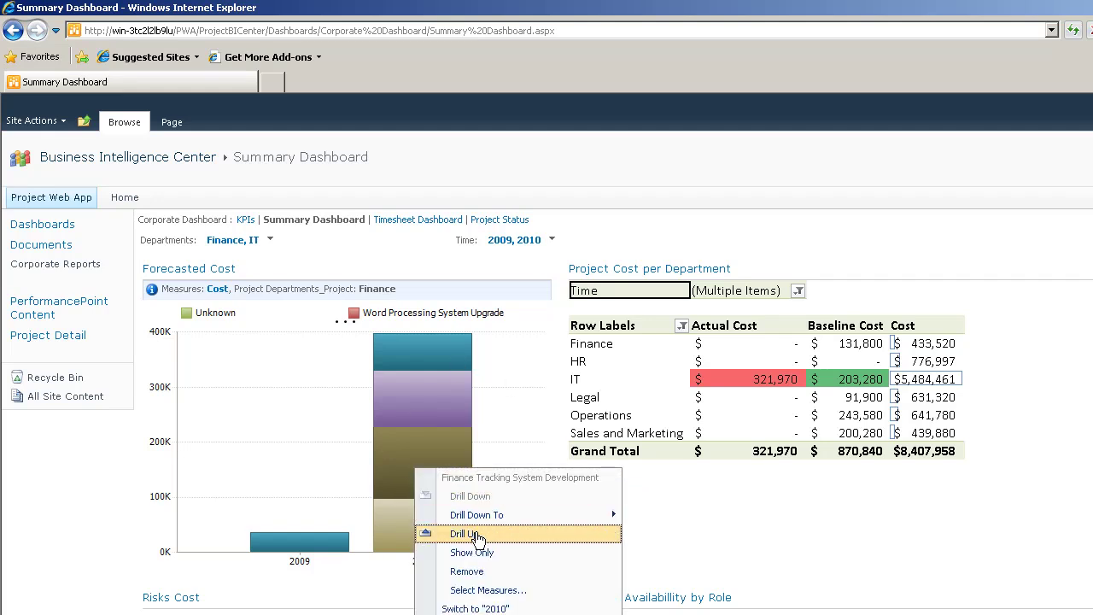
click(415, 466)
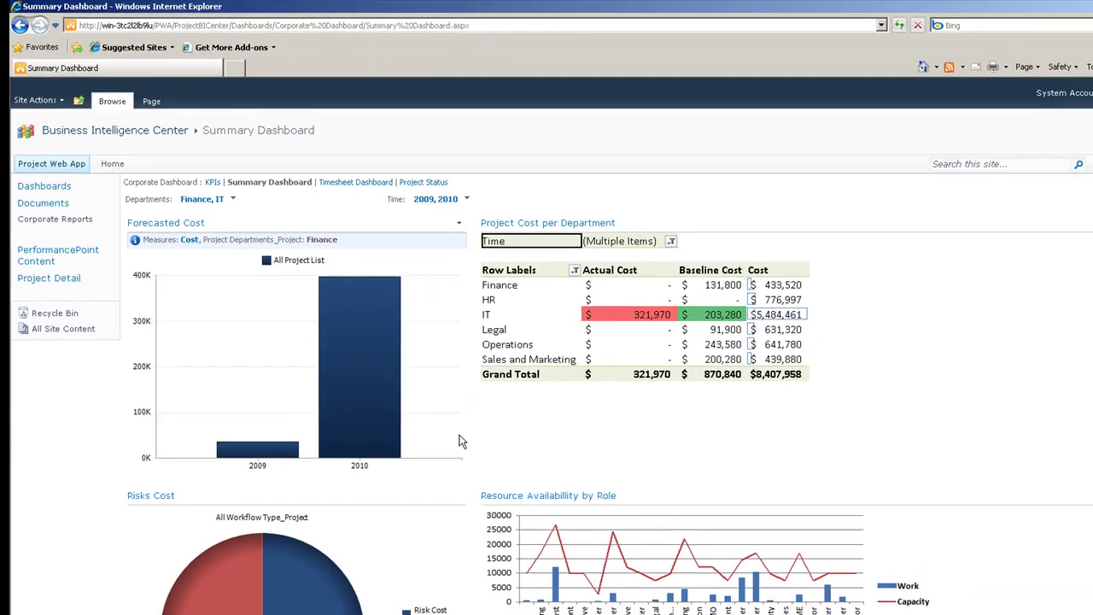
right_click(346, 333)
click(395, 450)
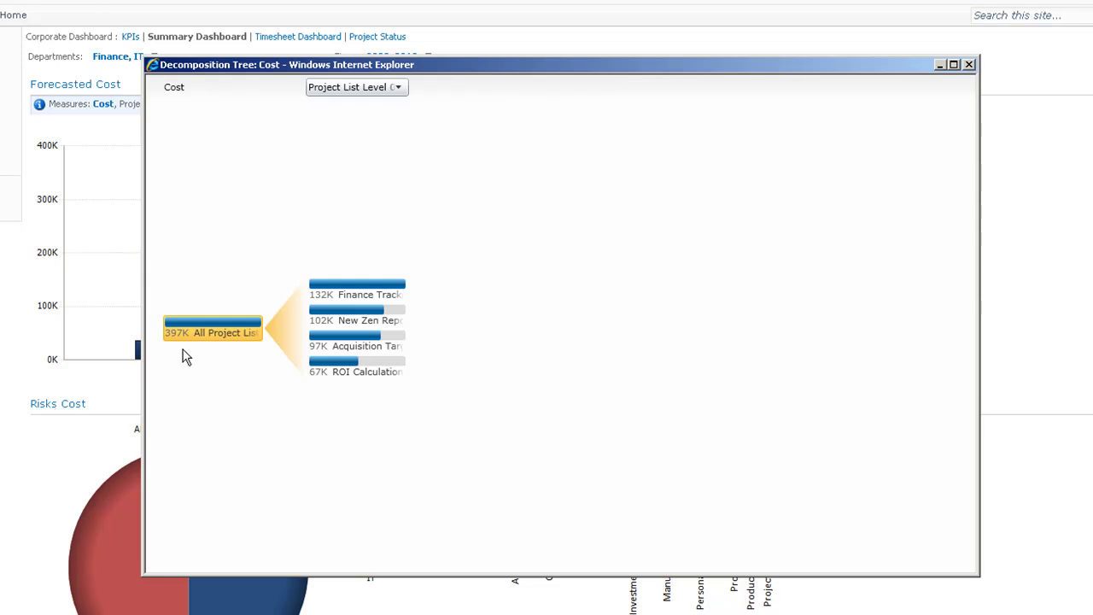
Expand Finance Tracking System Development by Resource List in the cost Decomposition Tree, examine the cost per resource and close the tree.
mouse_move(347, 314)
mouse_move(343, 291)
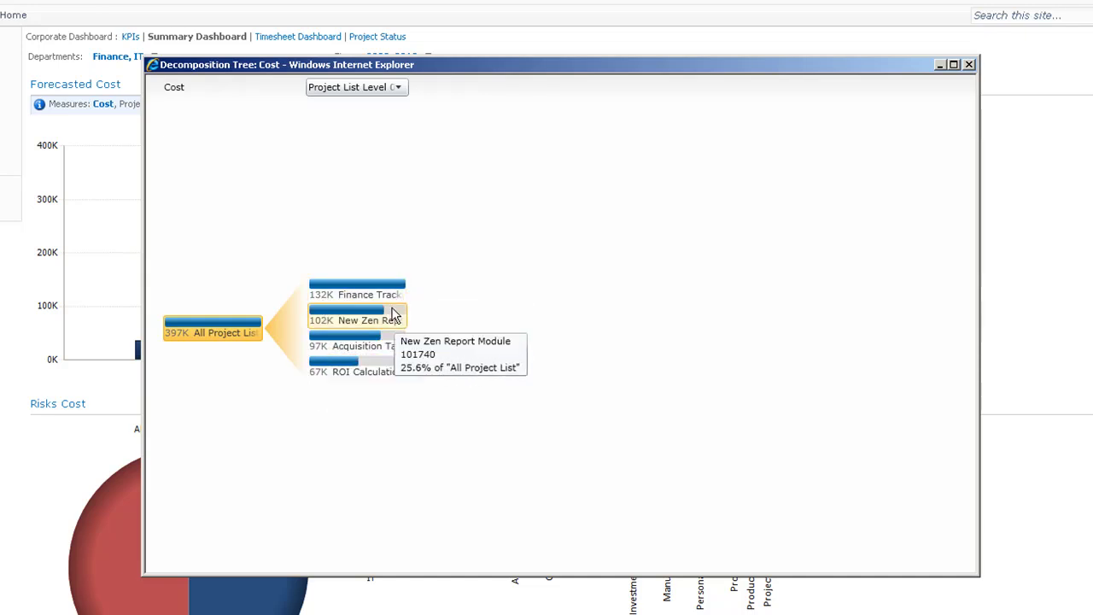
mouse_move(393, 300)
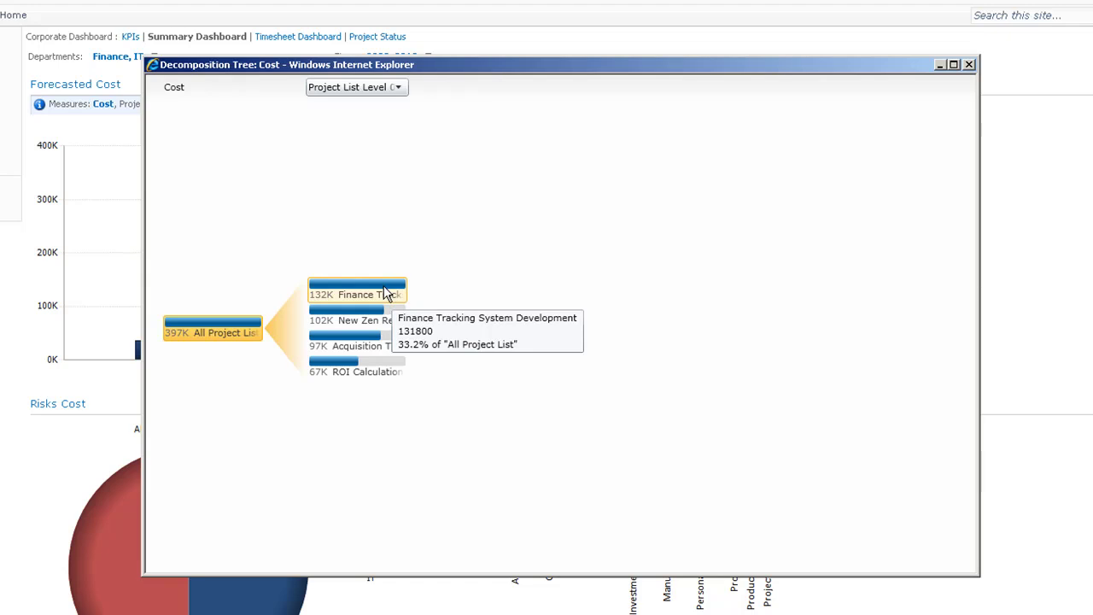
click(387, 293)
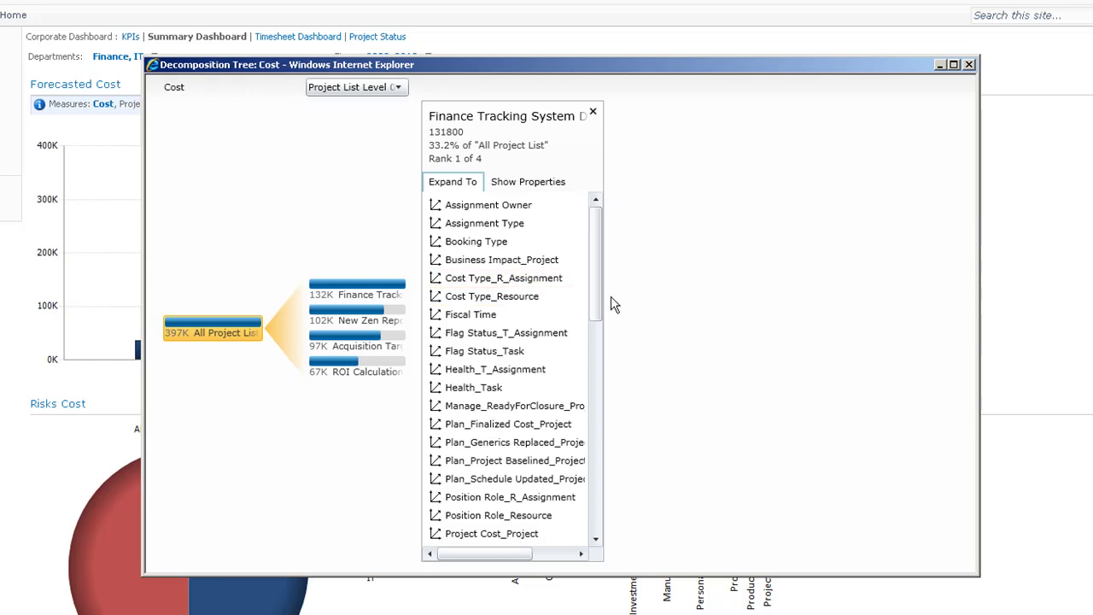
drag(596, 293, 600, 415)
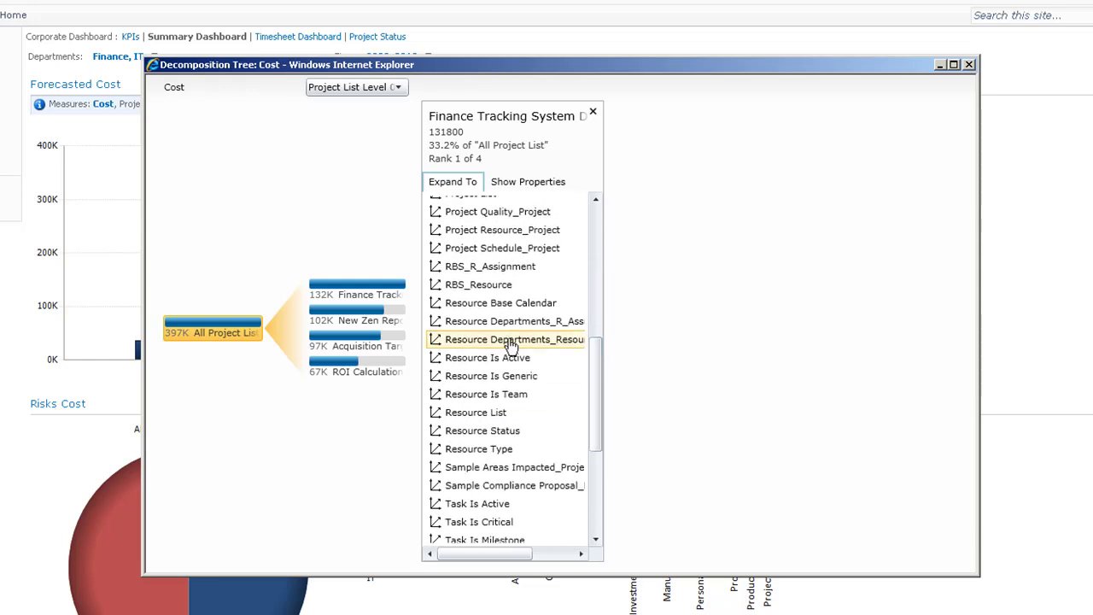
click(517, 417)
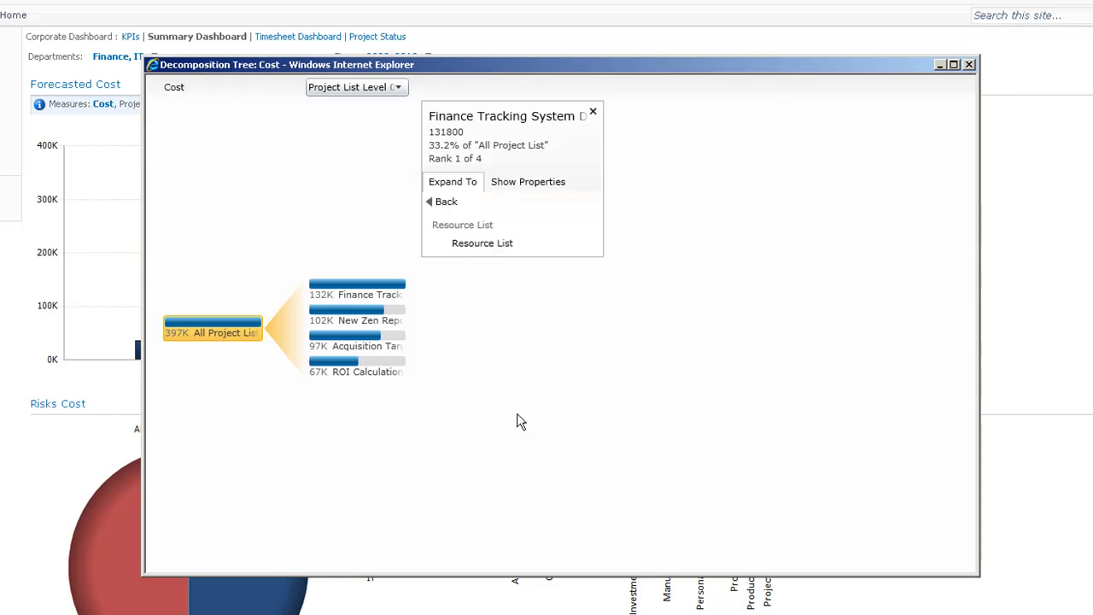
click(506, 246)
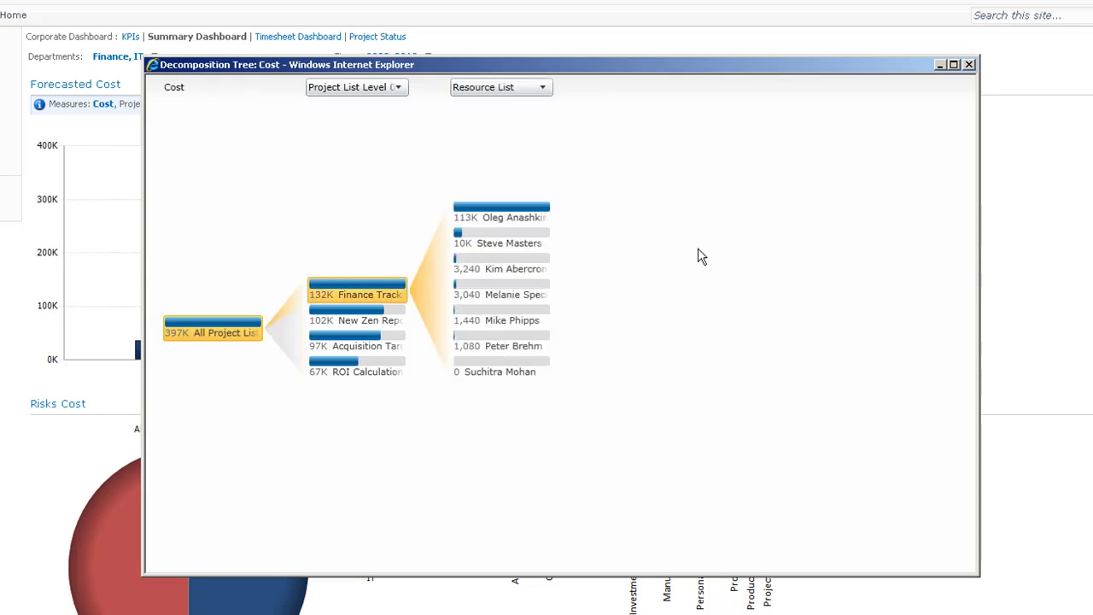
mouse_move(501, 237)
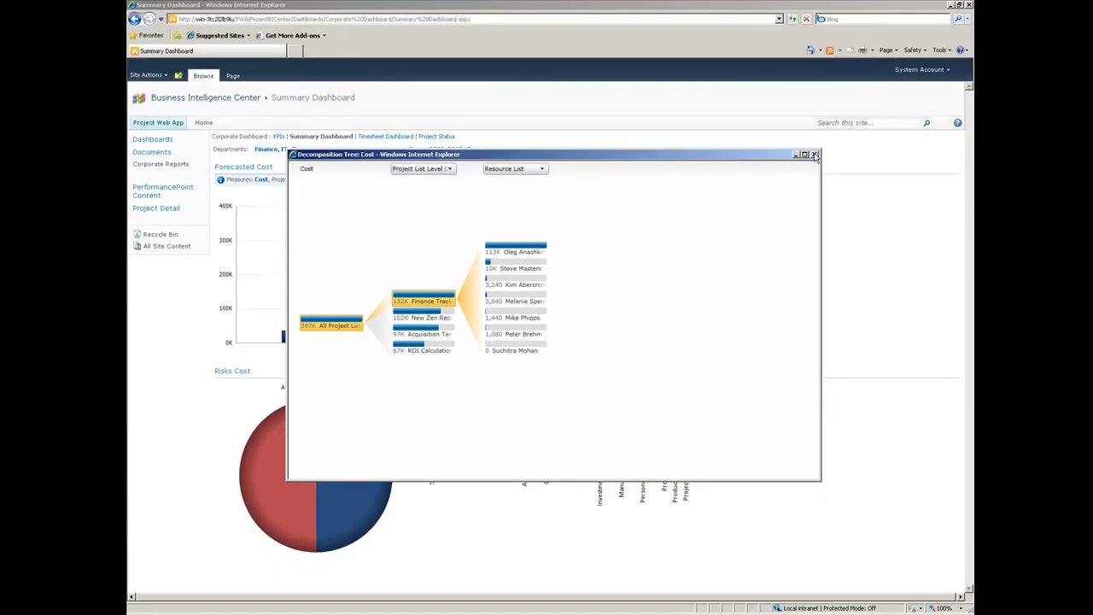
click(814, 155)
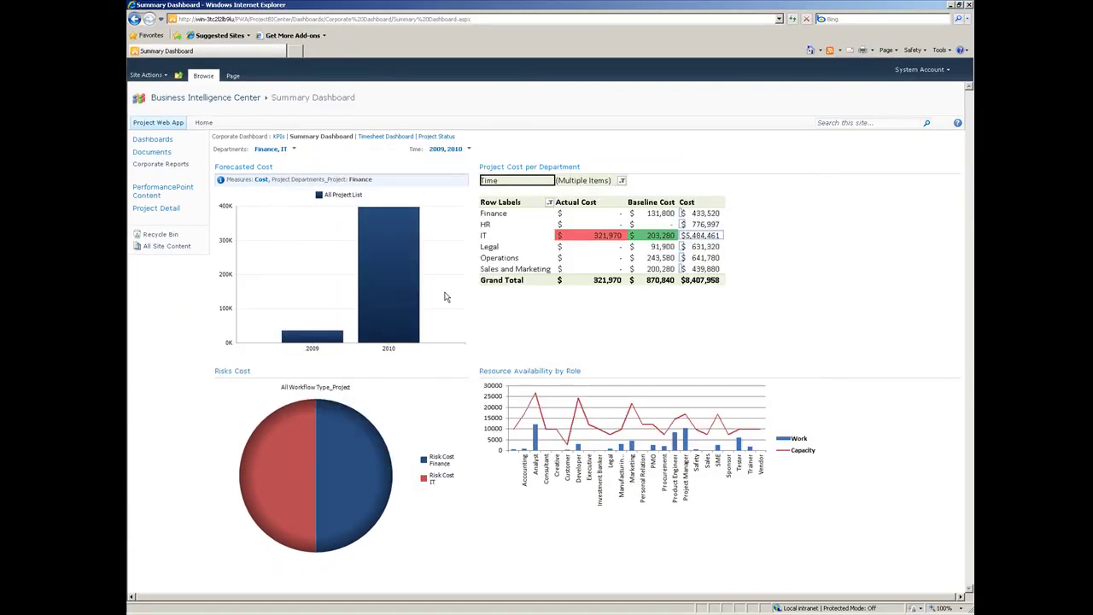
Switch the Forecasted Cost chart's report type to Pie Chart and return it to Bar Chart.
right_click(312, 253)
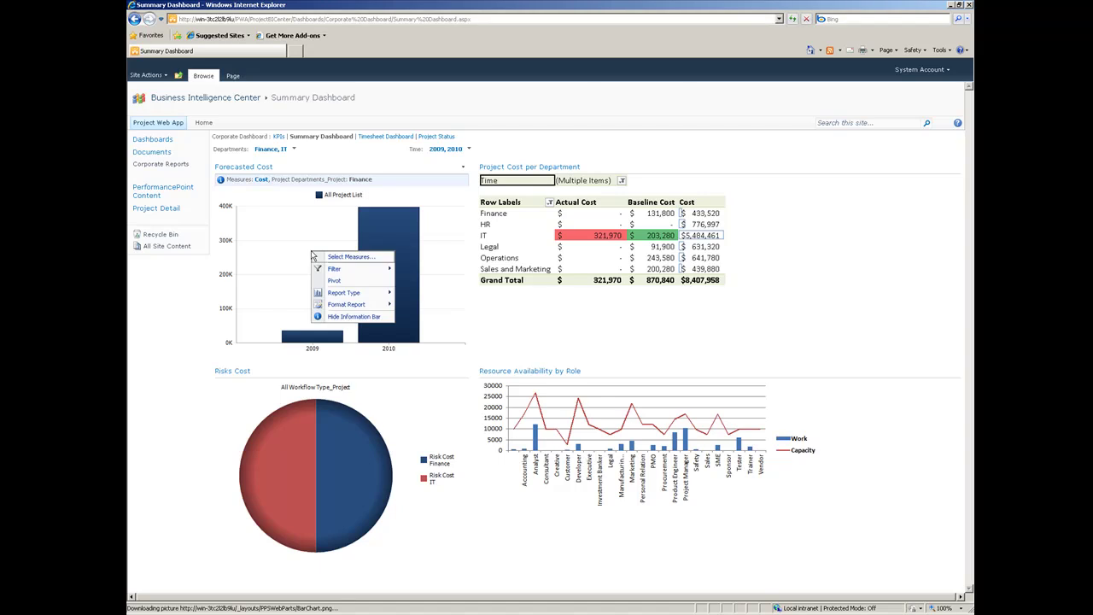
mouse_move(367, 293)
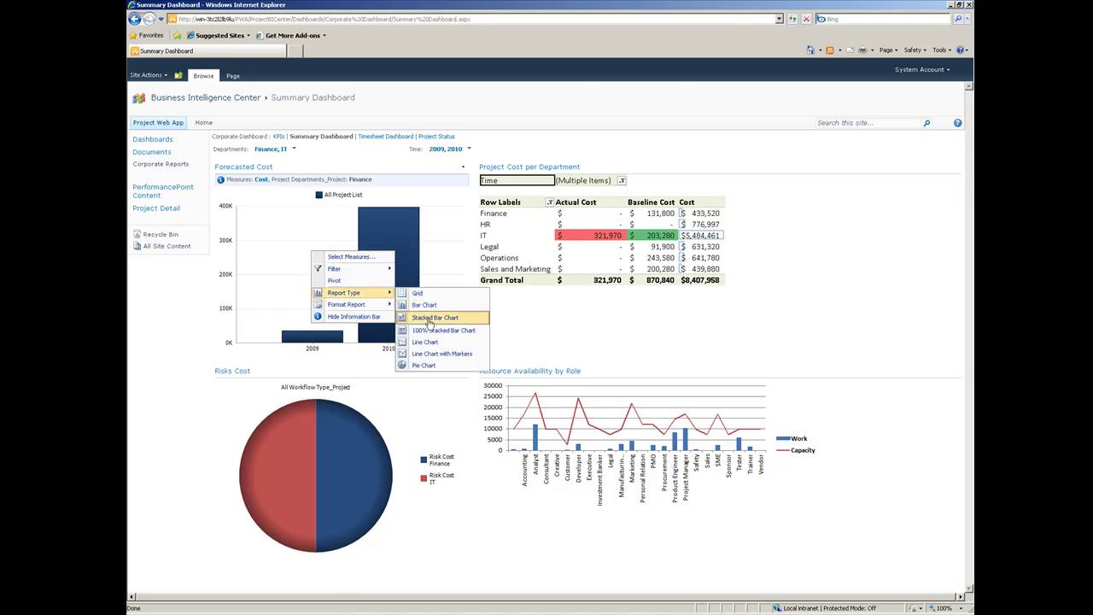
click(424, 365)
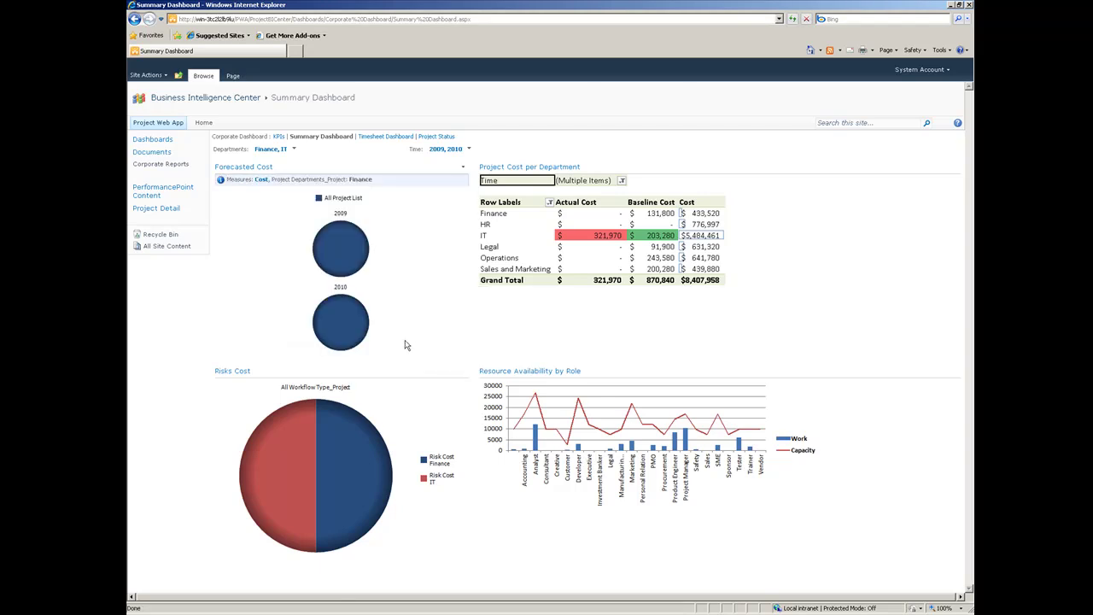
right_click(387, 288)
mouse_move(425, 389)
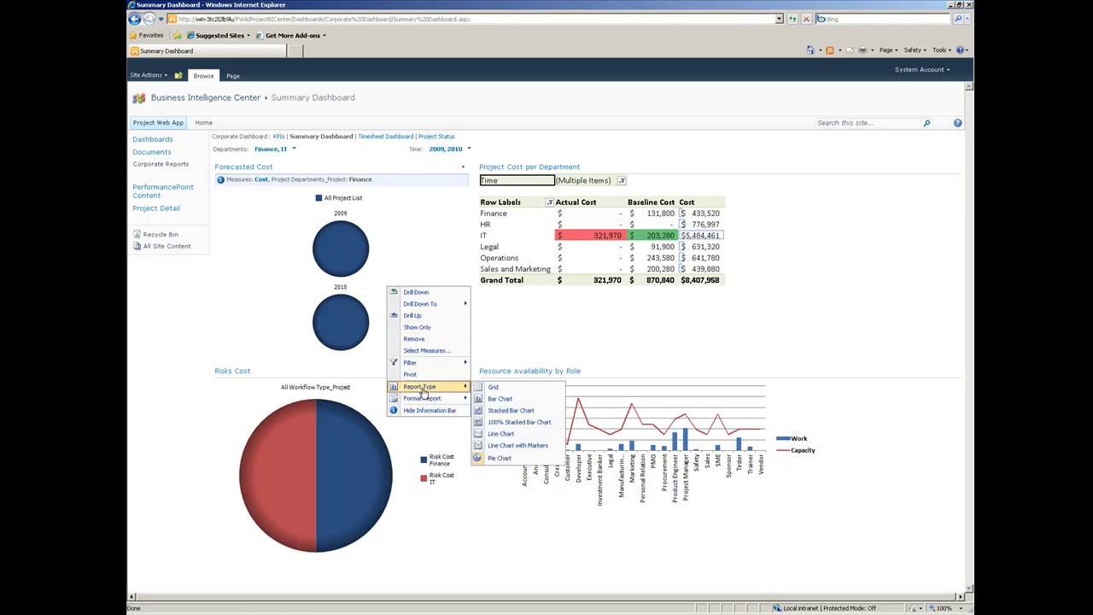
click(504, 398)
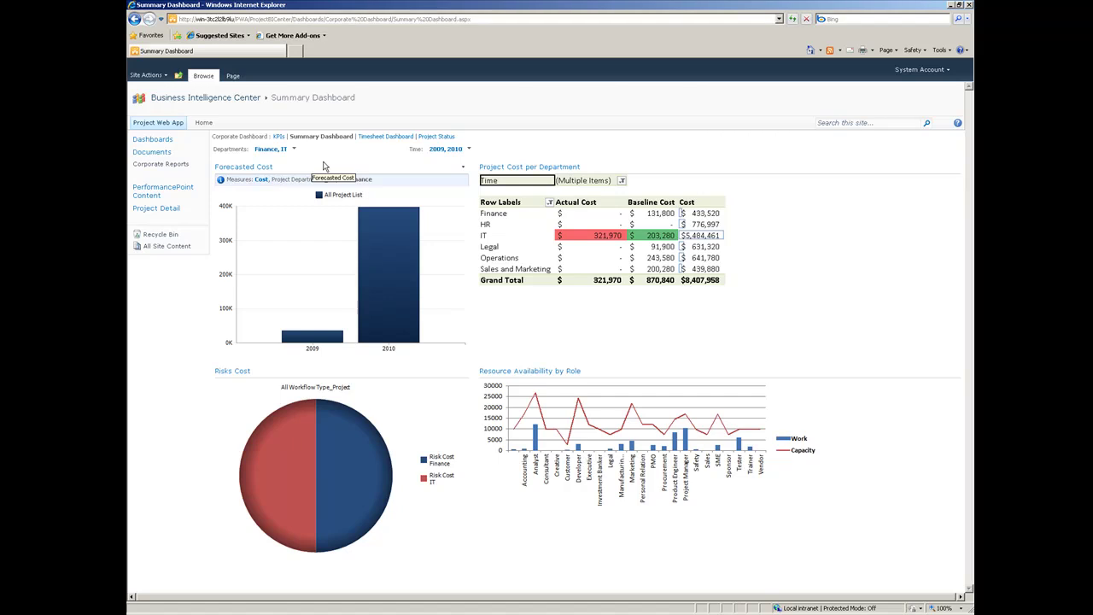
Open the Project Status dashboard and choose the Excel export format for its Projects by Department report.
click(437, 136)
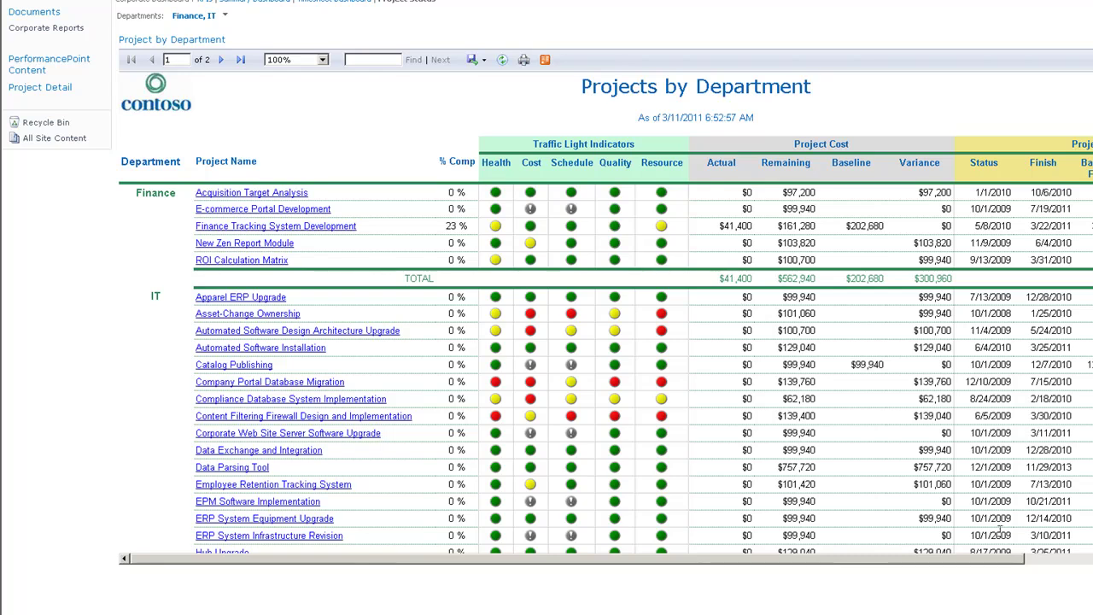
drag(978, 559, 1044, 559)
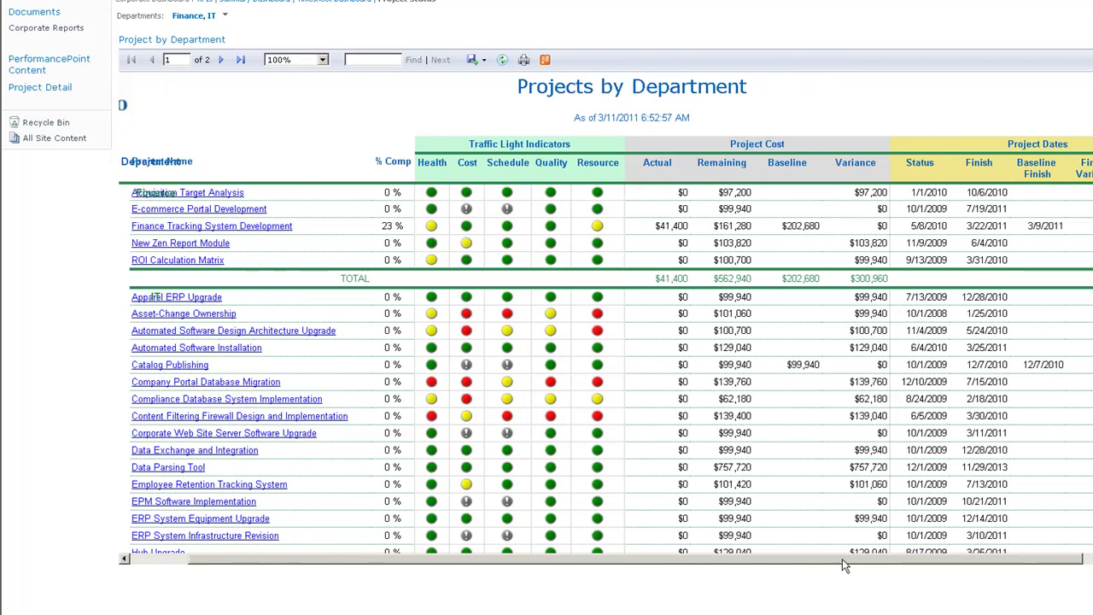
drag(842, 563, 747, 568)
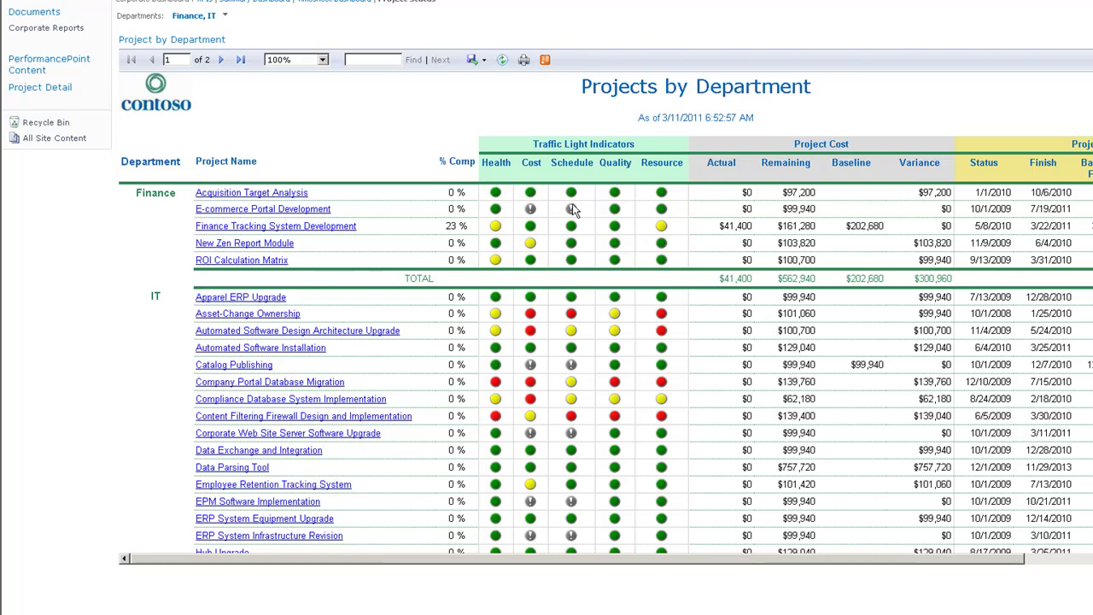
click(483, 61)
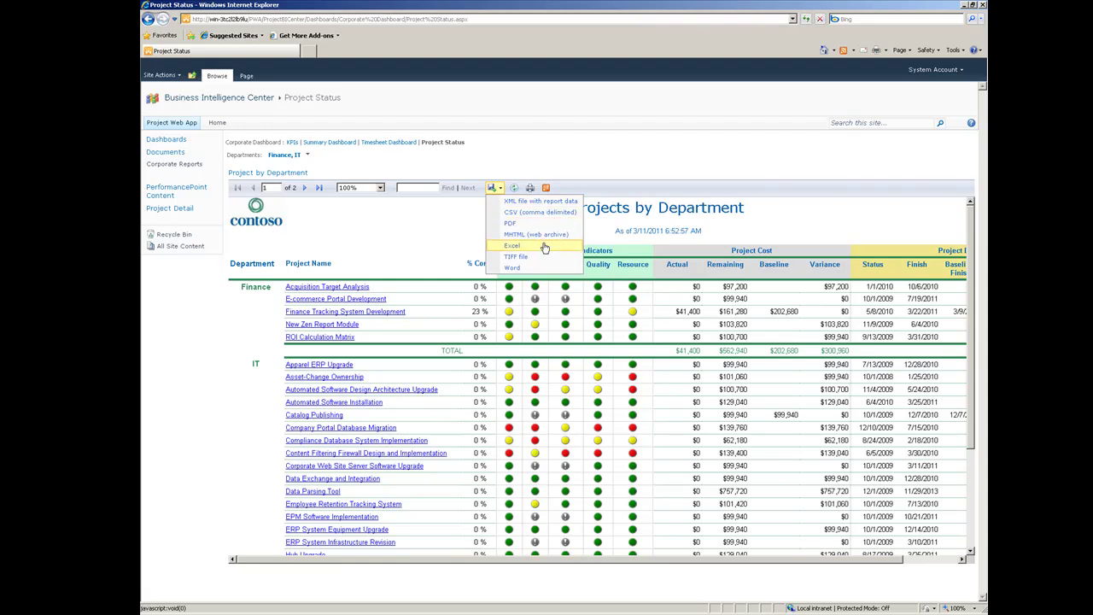
click(544, 247)
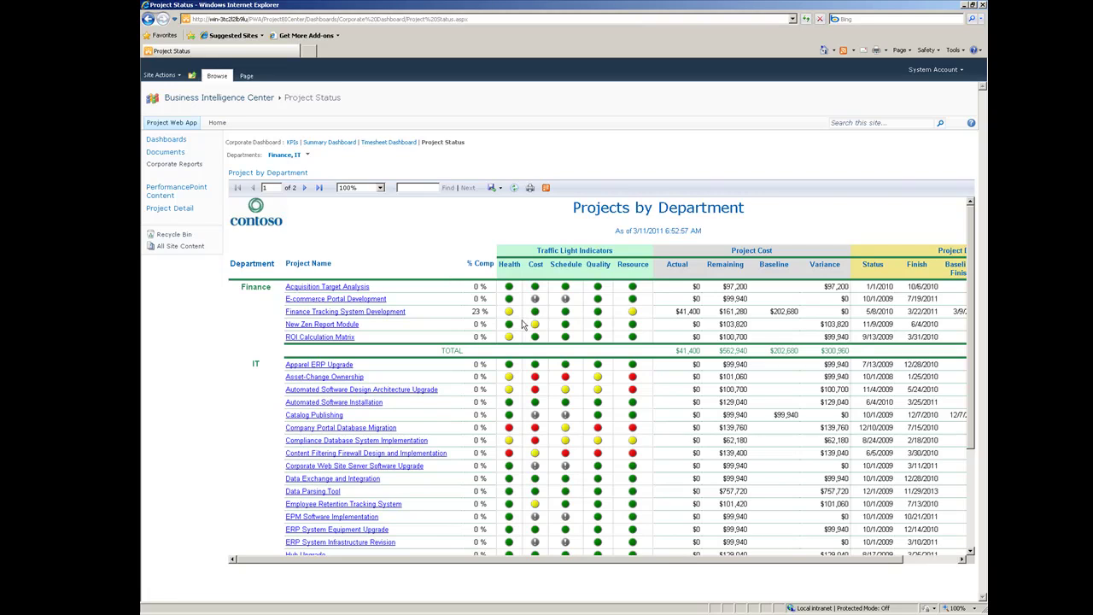
Open the Finance Tracking System Development status report and examine its project summary, monthly costs and milestones.
click(396, 312)
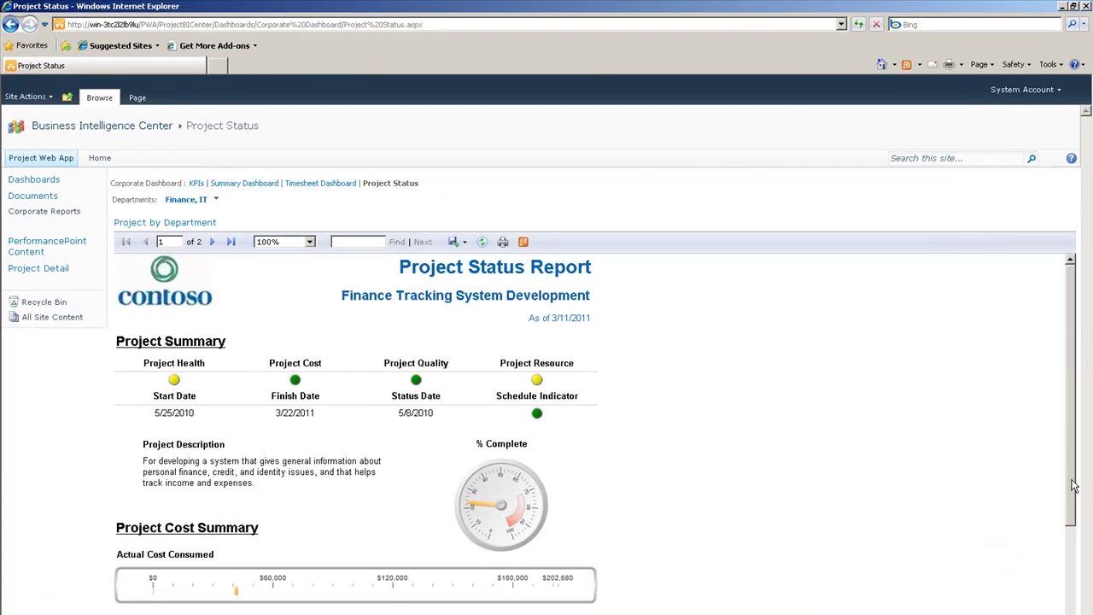
scroll(1073, 486, down, 2)
scroll(1074, 486, up, 3)
drag(1072, 525, 1073, 602)
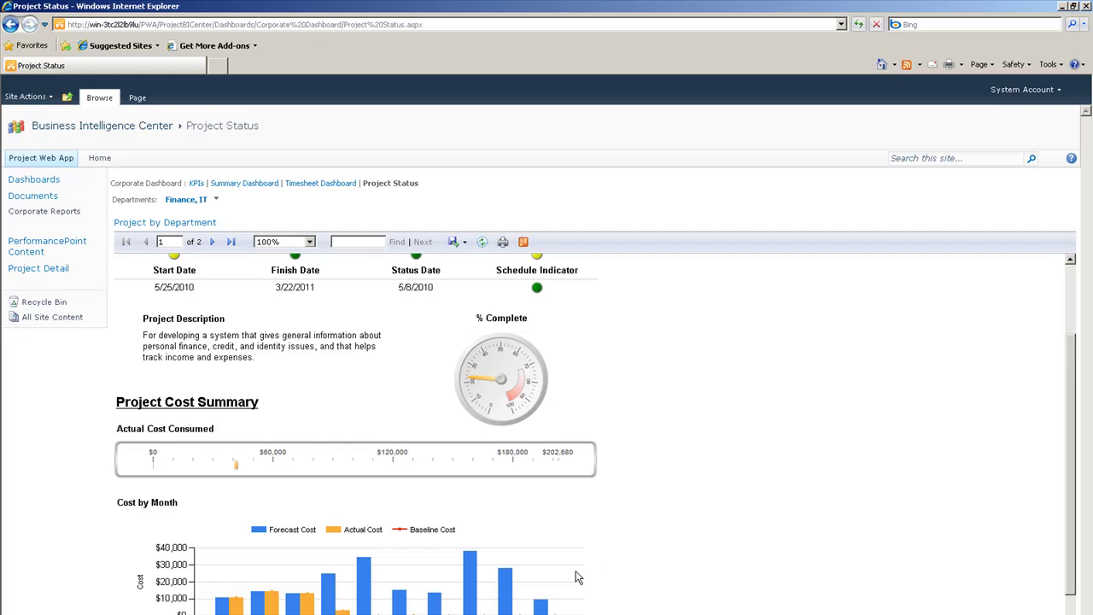
scroll(1071, 569, down, 3)
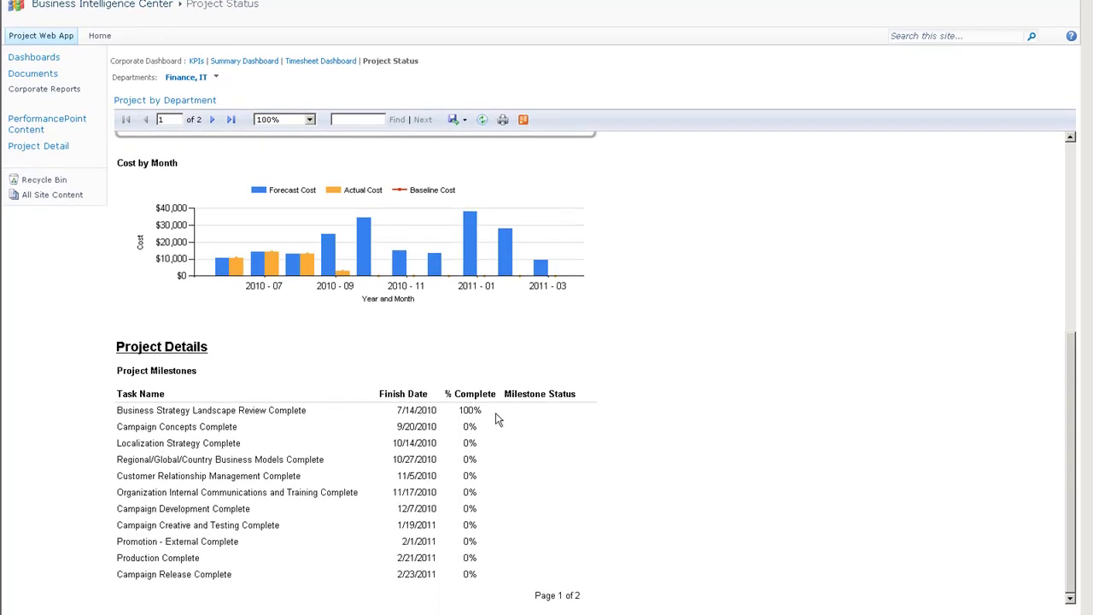
drag(1073, 536, 1089, 338)
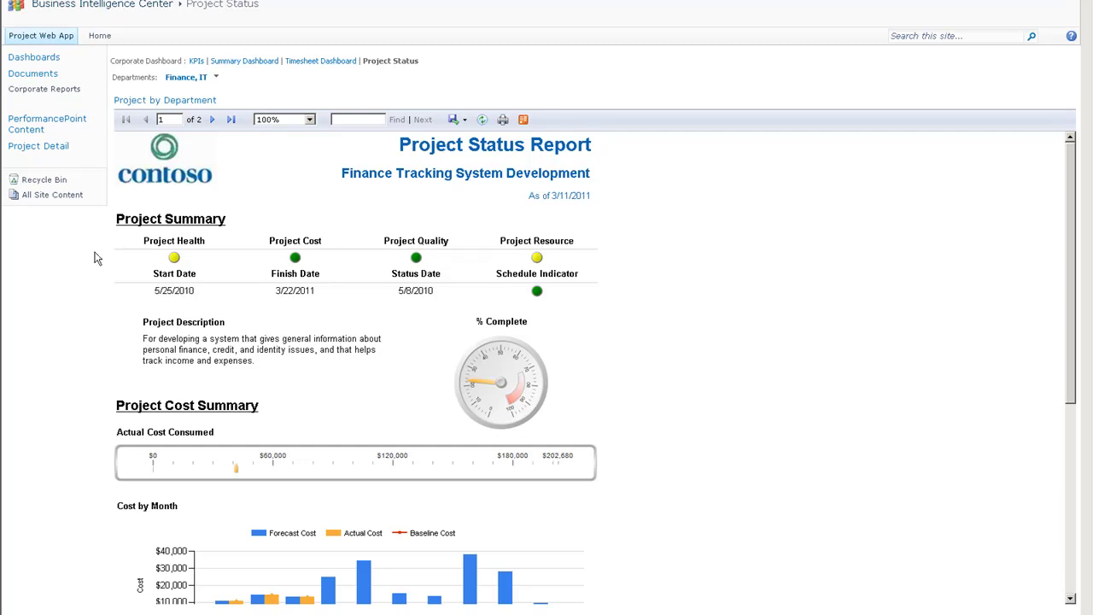
Open the Finance Tracking System Development schedule page from the project details and load the plan for editing in Project Professional.
click(38, 147)
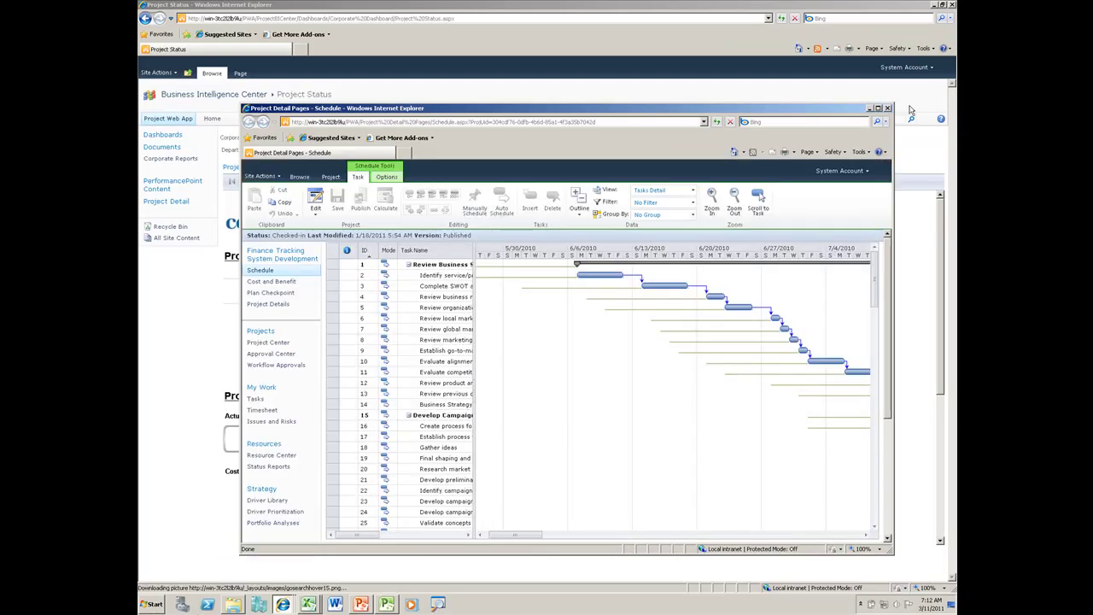
click(879, 108)
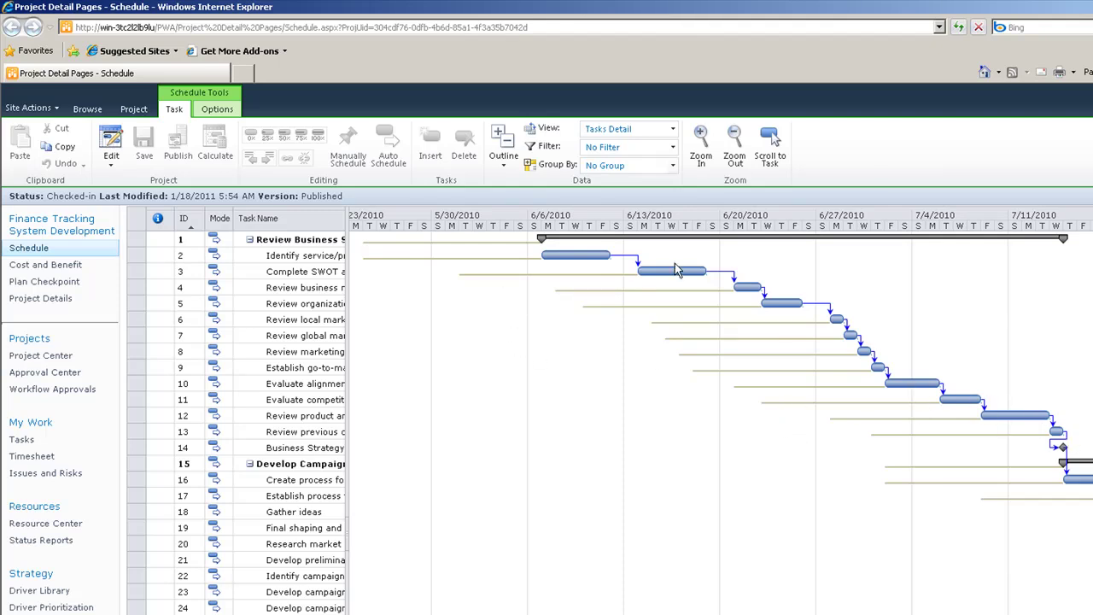
click(114, 162)
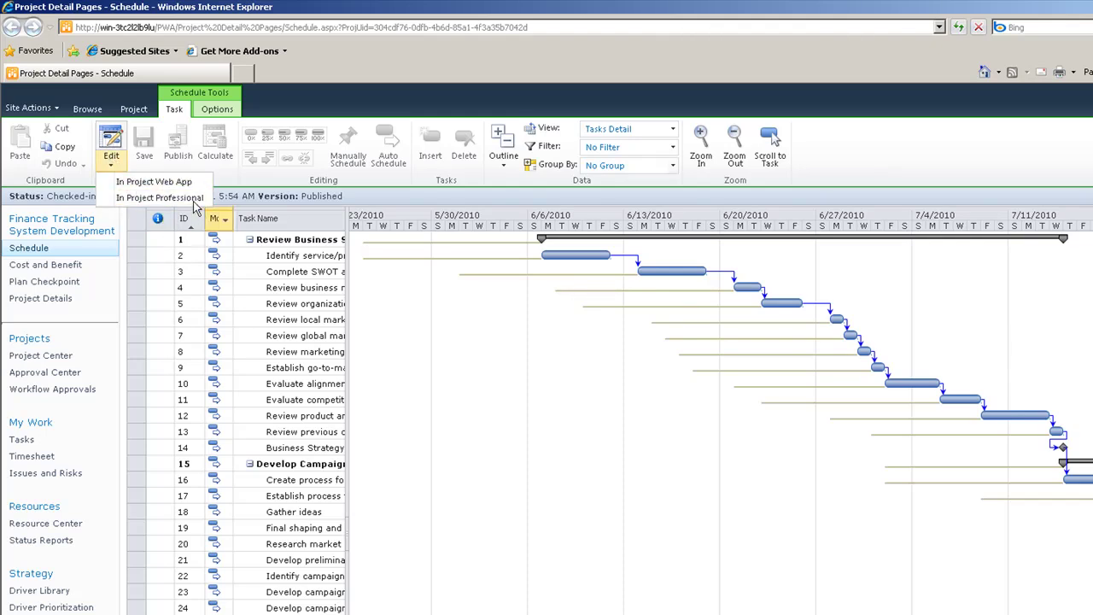
click(162, 197)
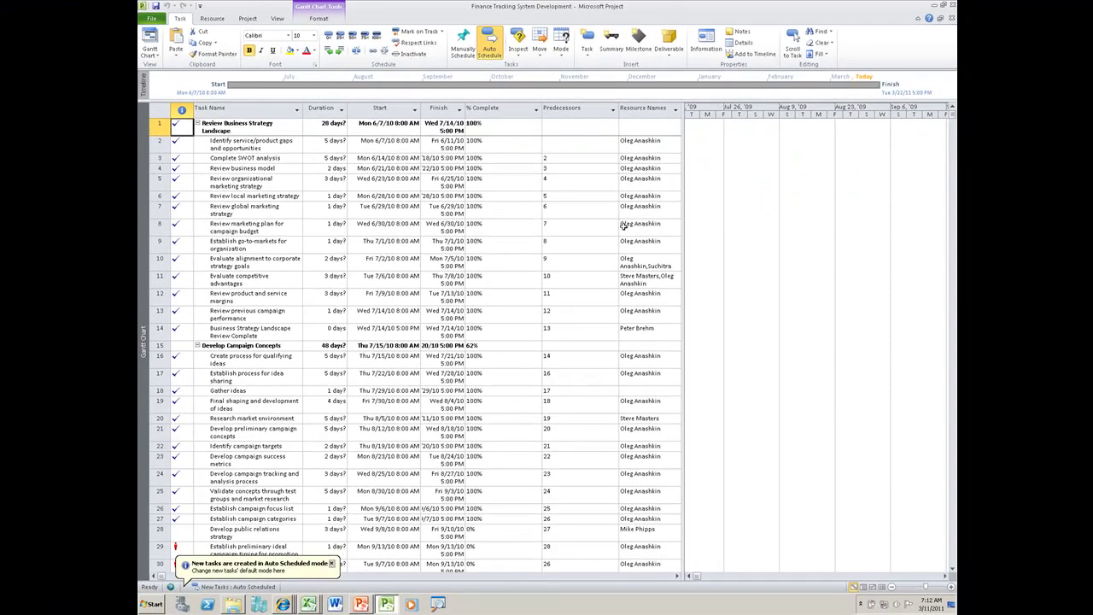
Filter the Gantt Chart's tasks to Milestones and widen its timescale to 32 days.
click(793, 48)
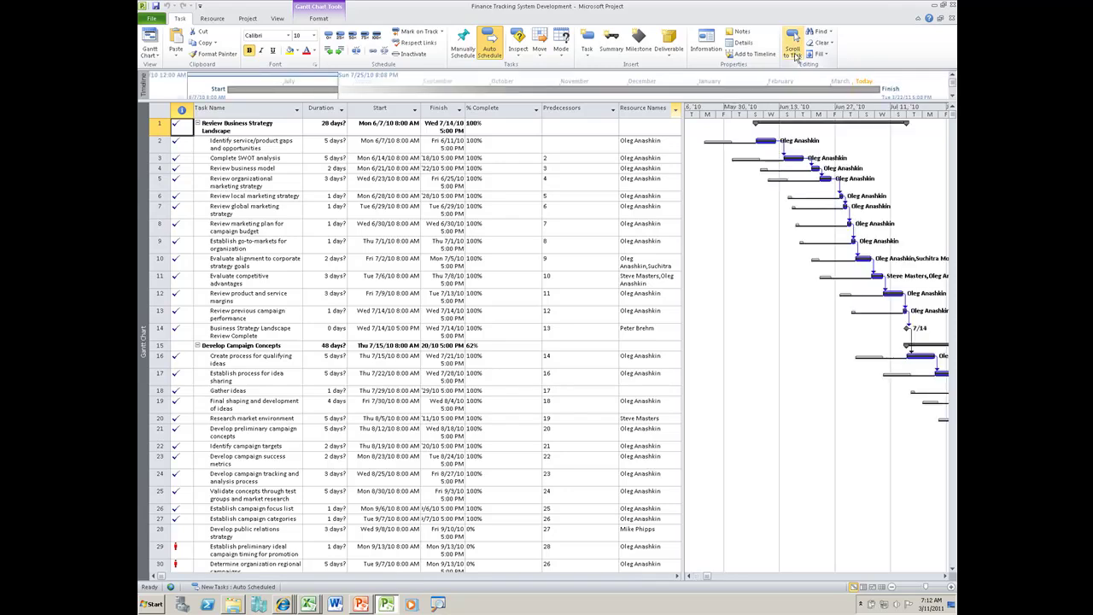
click(944, 578)
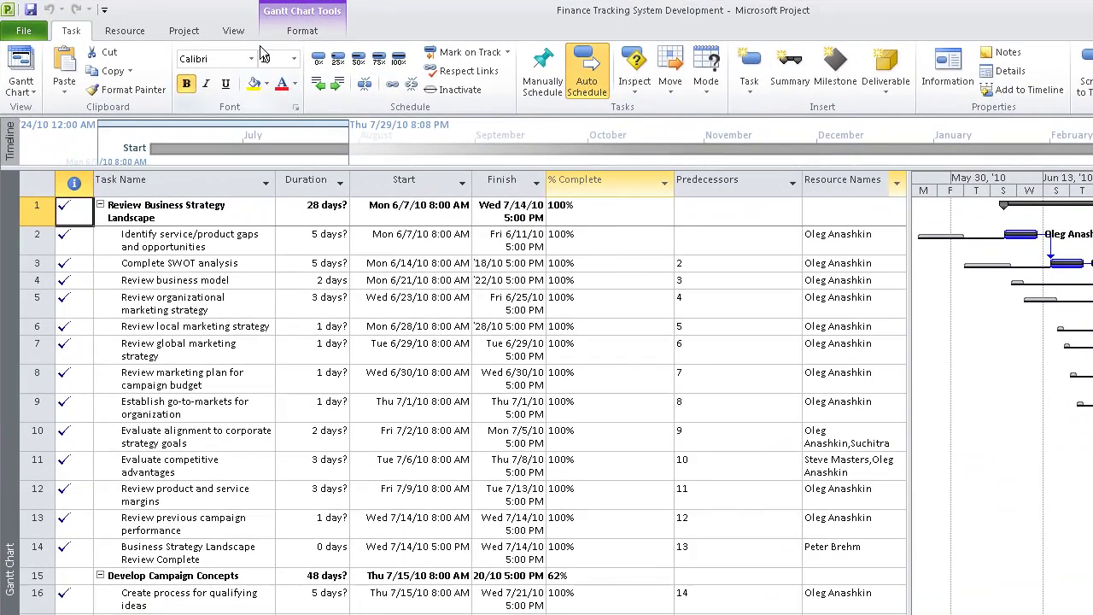
click(233, 30)
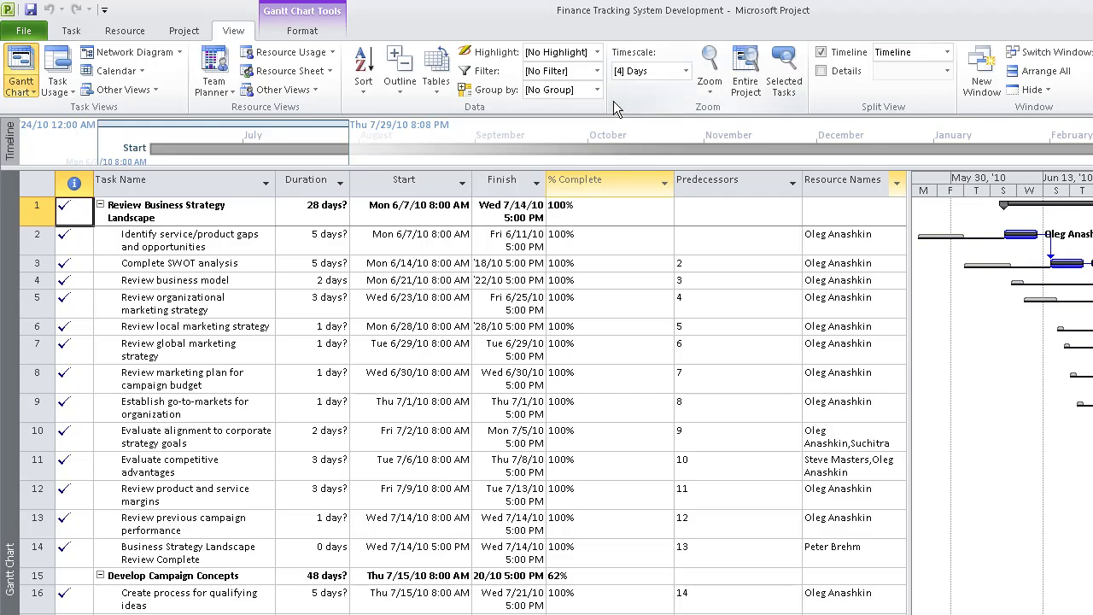
click(597, 72)
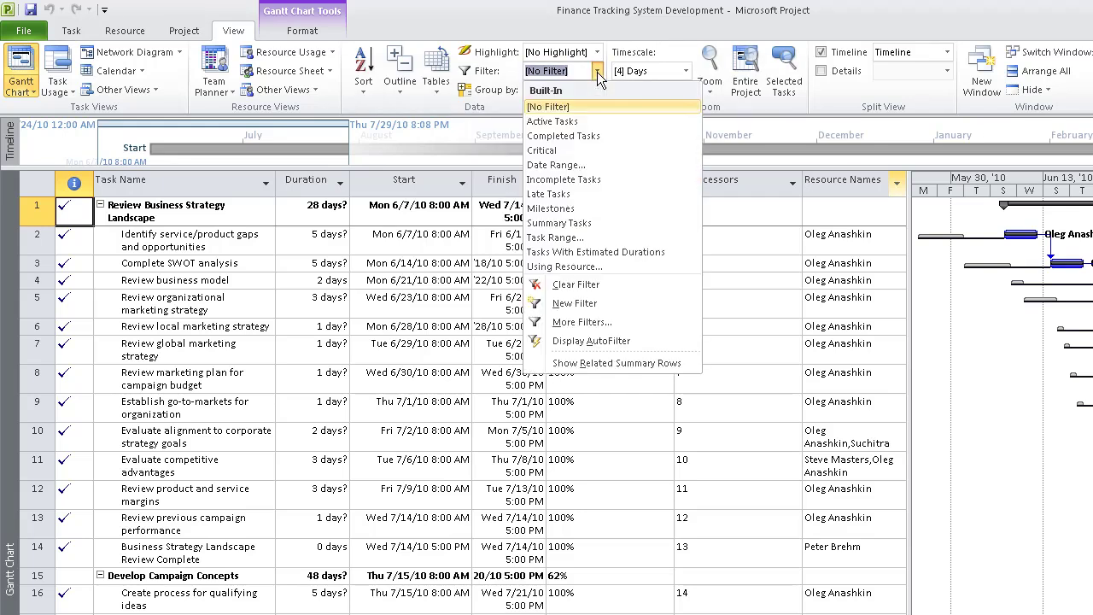
click(560, 208)
scroll(1003, 402, down, 3)
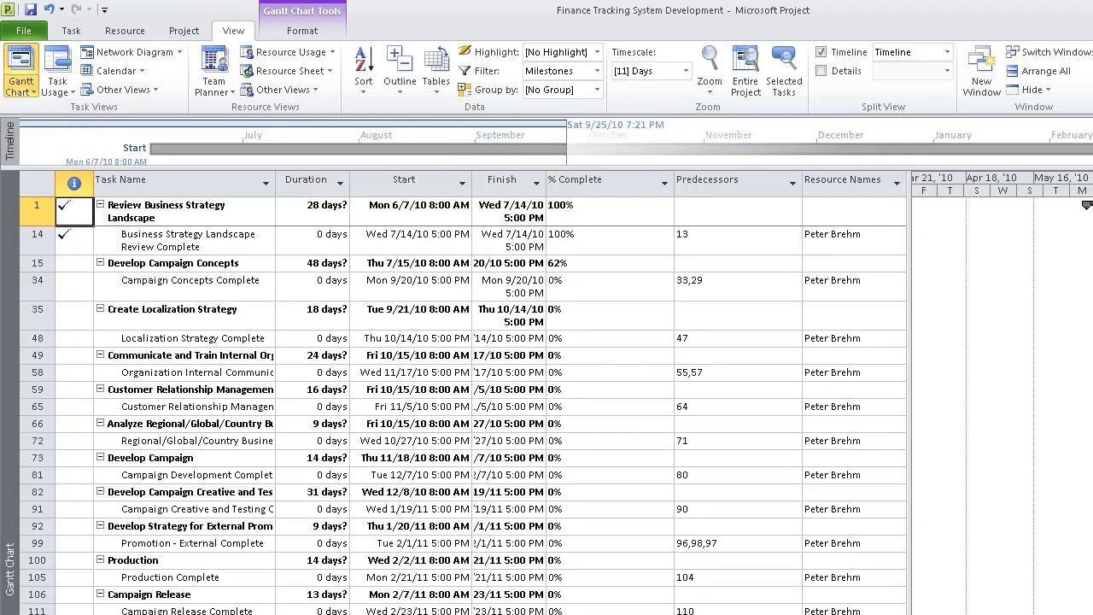
scroll(1003, 401, right, 3)
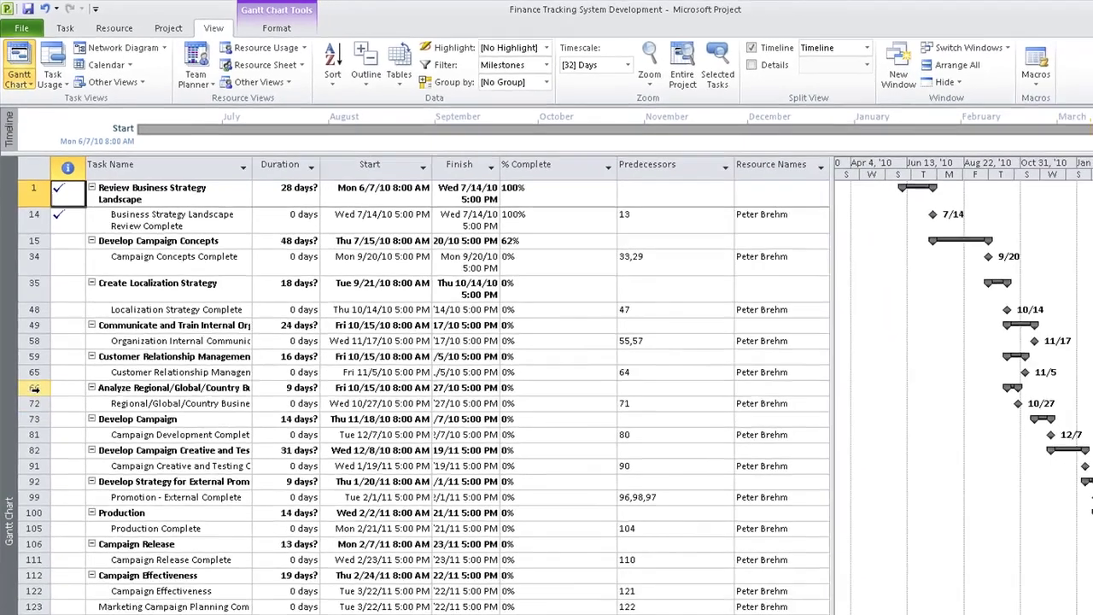
Add tasks 66 through 123 to the Timeline and enlarge the Timeline pane.
drag(34, 388, 46, 605)
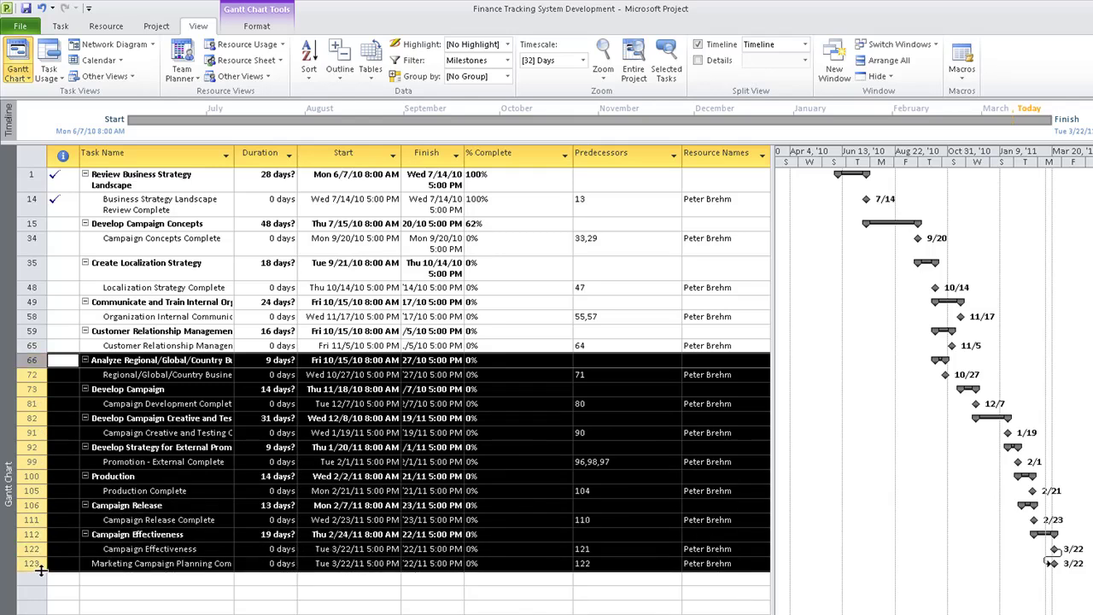
drag(278, 136, 309, 122)
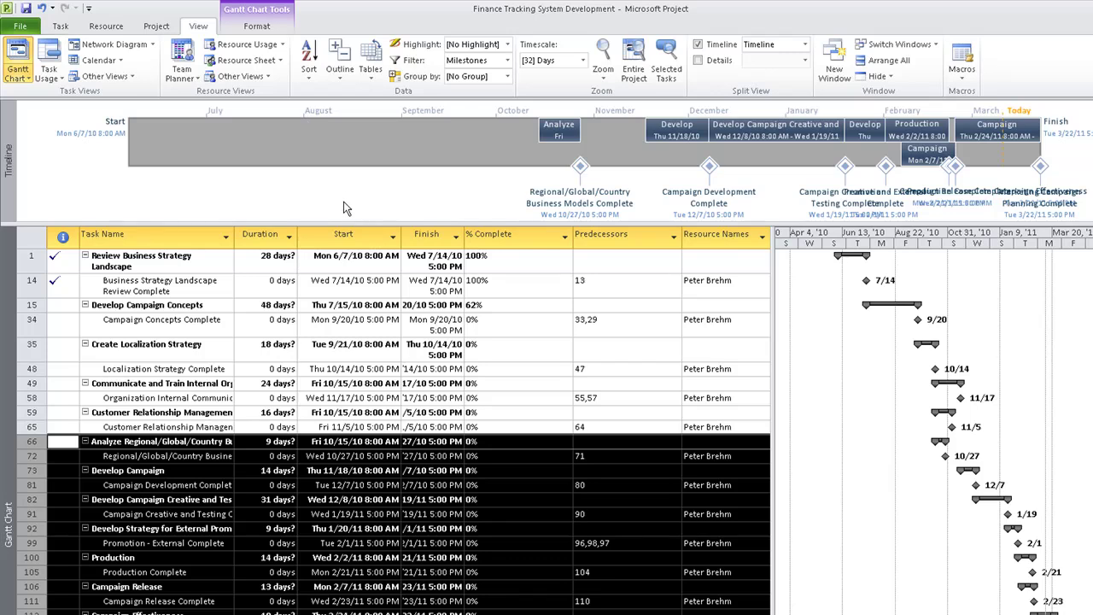
drag(352, 222, 343, 339)
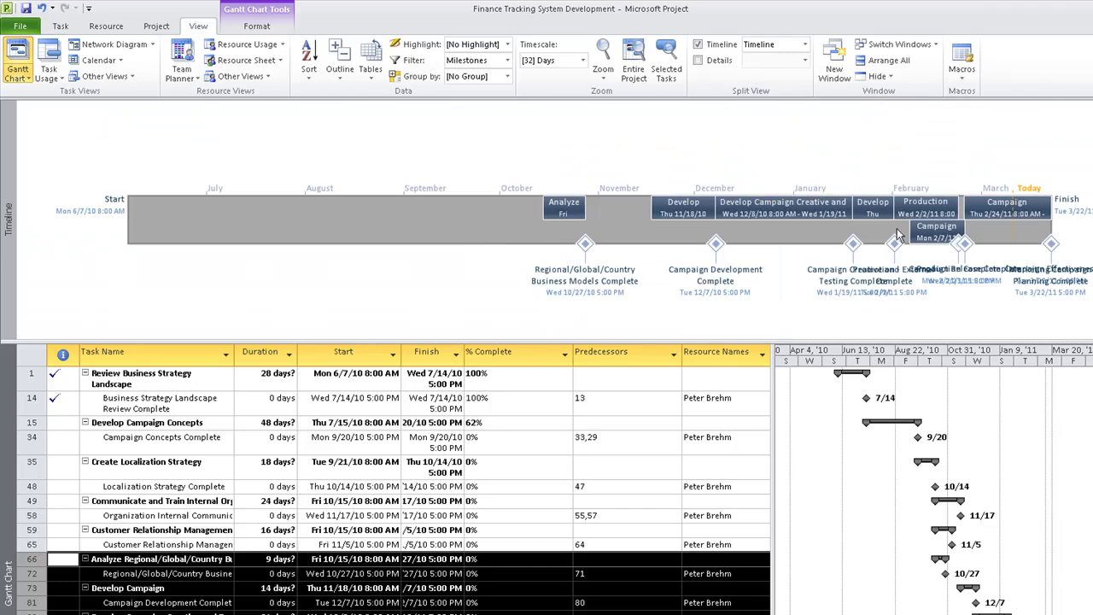
Rearrange the Timeline's milestone callouts above and below the bar so that their labels no longer overlap.
drag(1052, 285, 1057, 152)
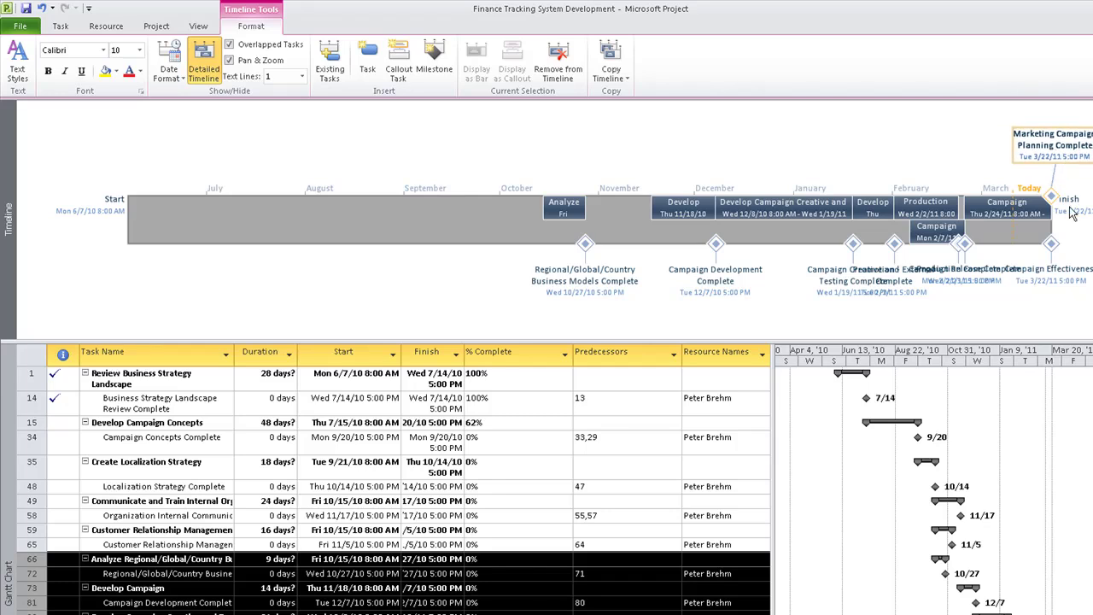
drag(979, 284, 936, 142)
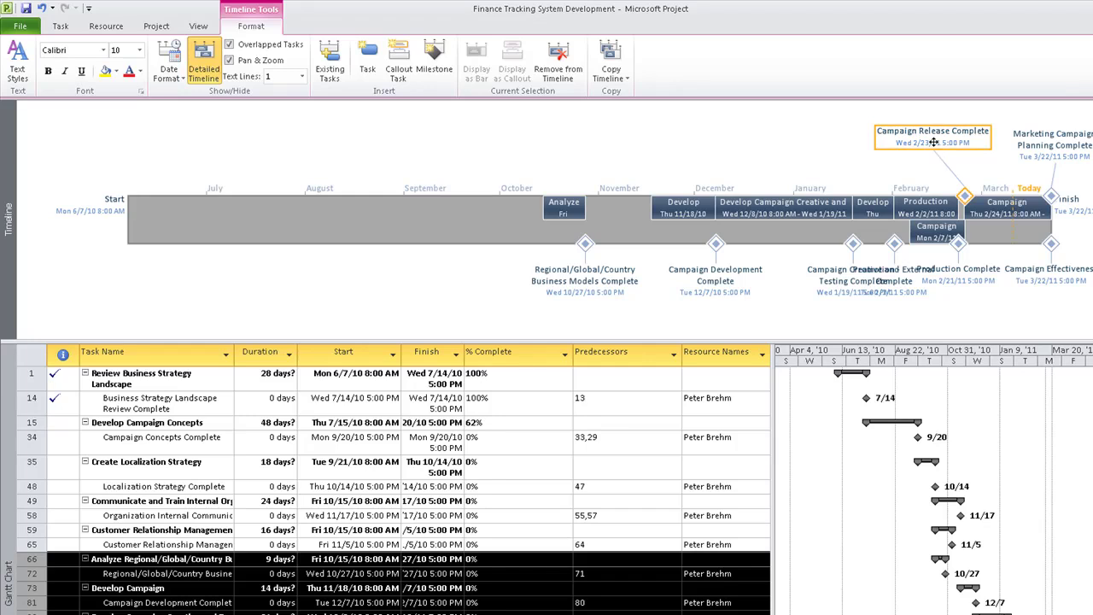
drag(839, 285, 790, 141)
drag(891, 288, 835, 309)
drag(954, 275, 951, 297)
drag(599, 283, 563, 144)
drag(684, 272, 621, 281)
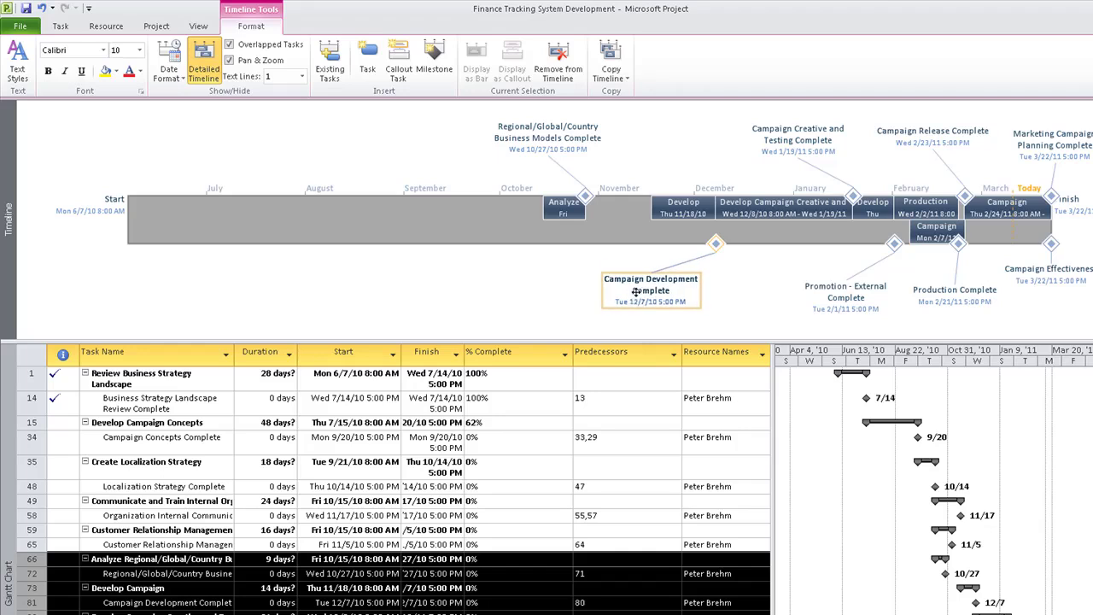
drag(827, 295, 805, 306)
drag(804, 141, 753, 142)
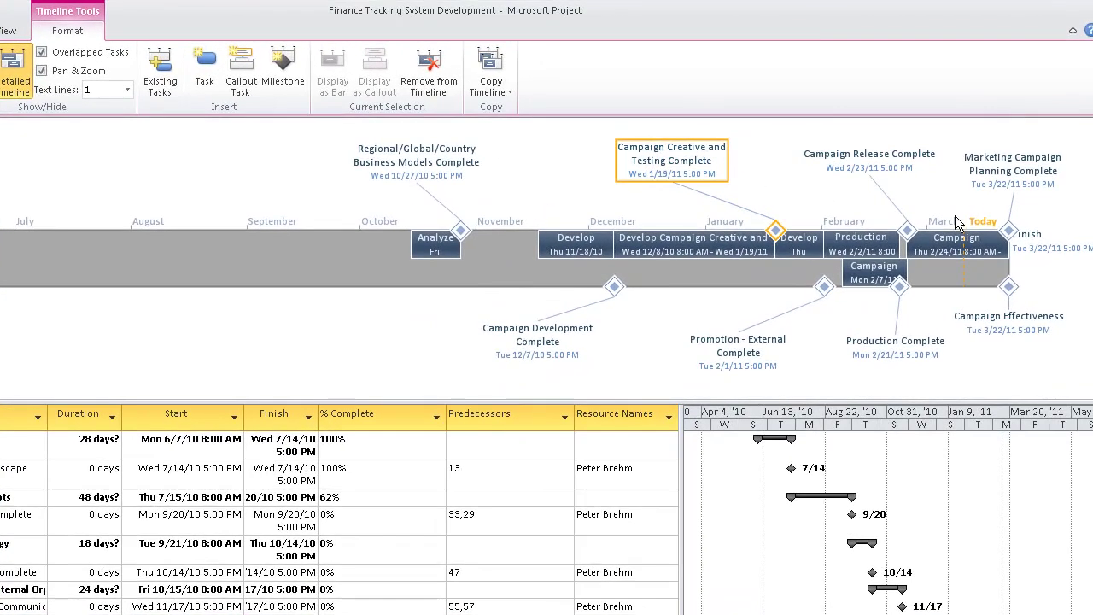
drag(1044, 155, 1052, 181)
drag(1008, 321, 1032, 336)
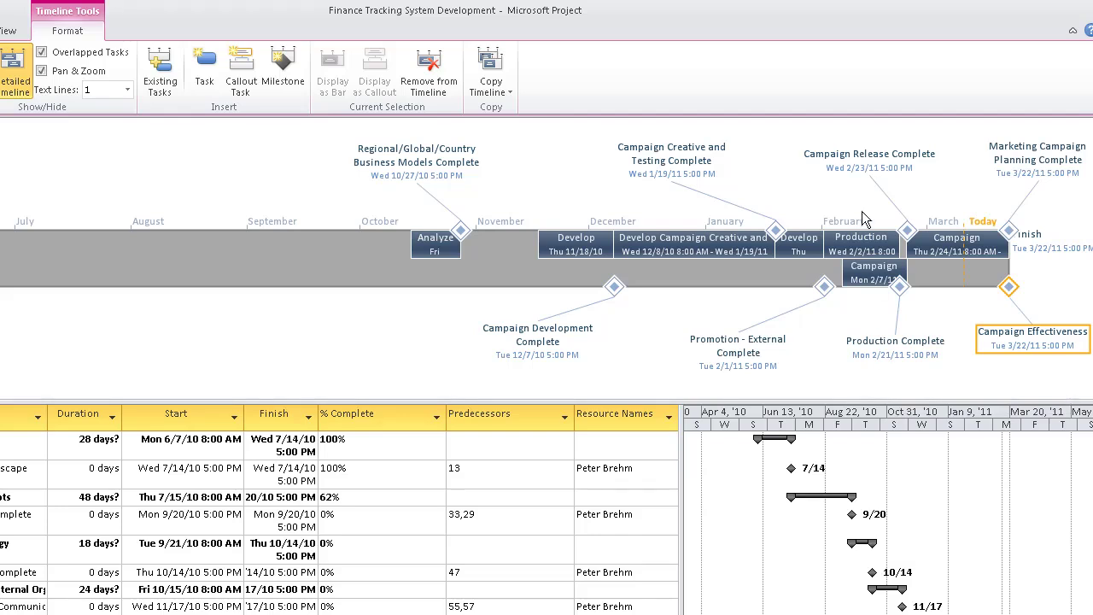
Copy the Timeline in its presentation format and switch to PowerPoint.
click(505, 90)
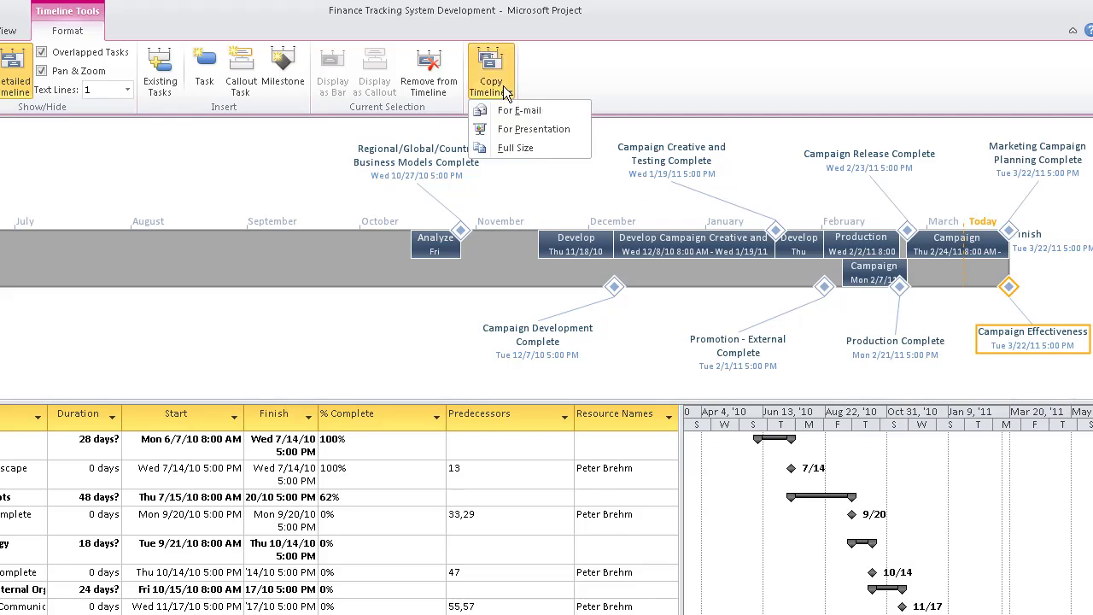
click(557, 130)
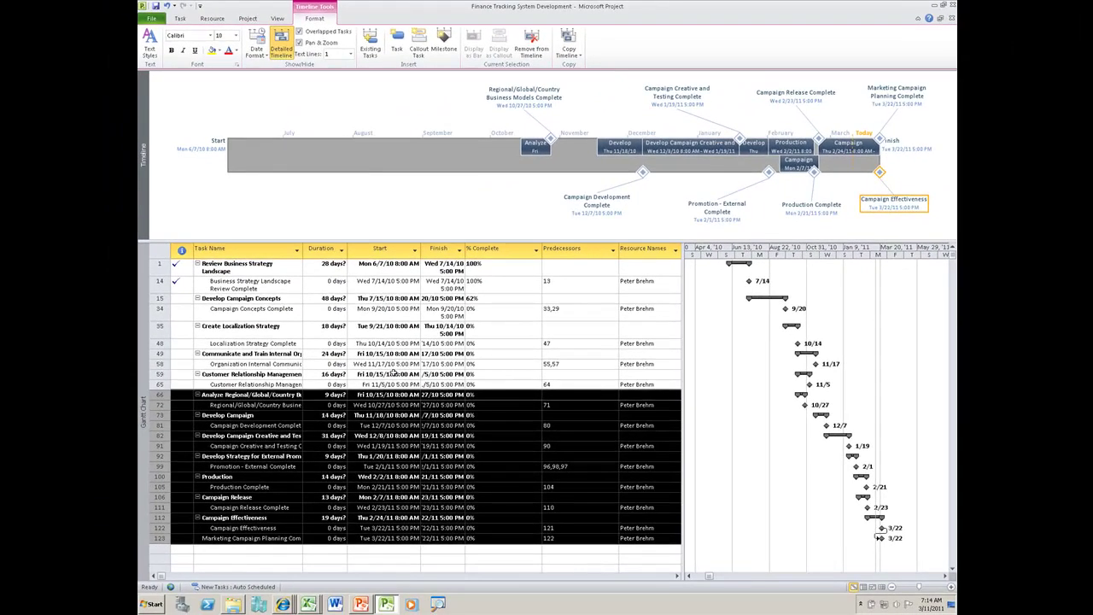
click(373, 607)
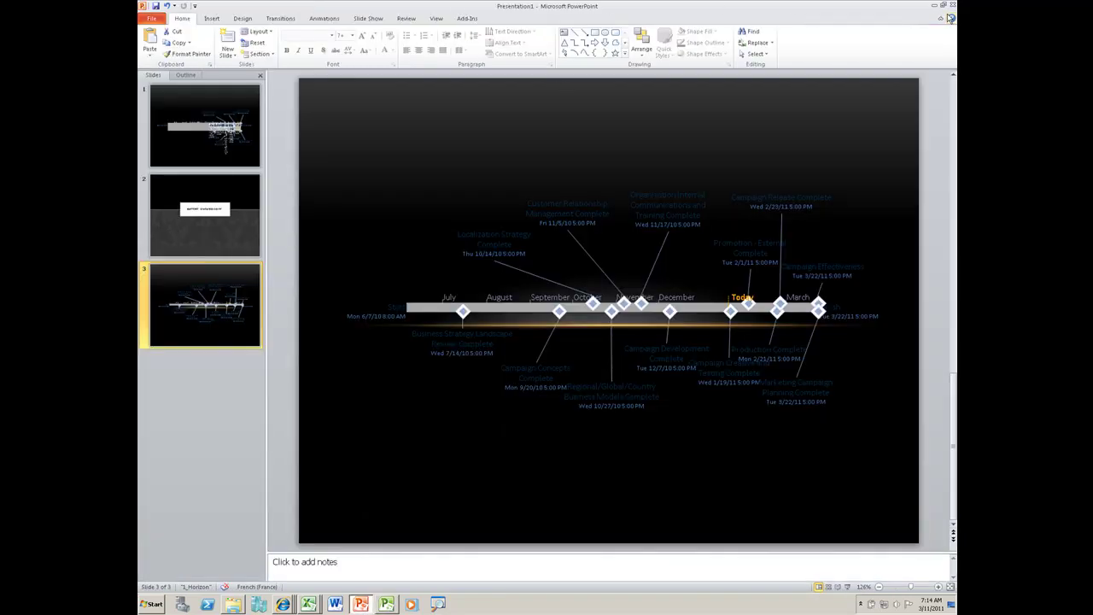
Create a blank presentation and paste the copied timeline onto its slide after deleting the placeholders.
click(154, 19)
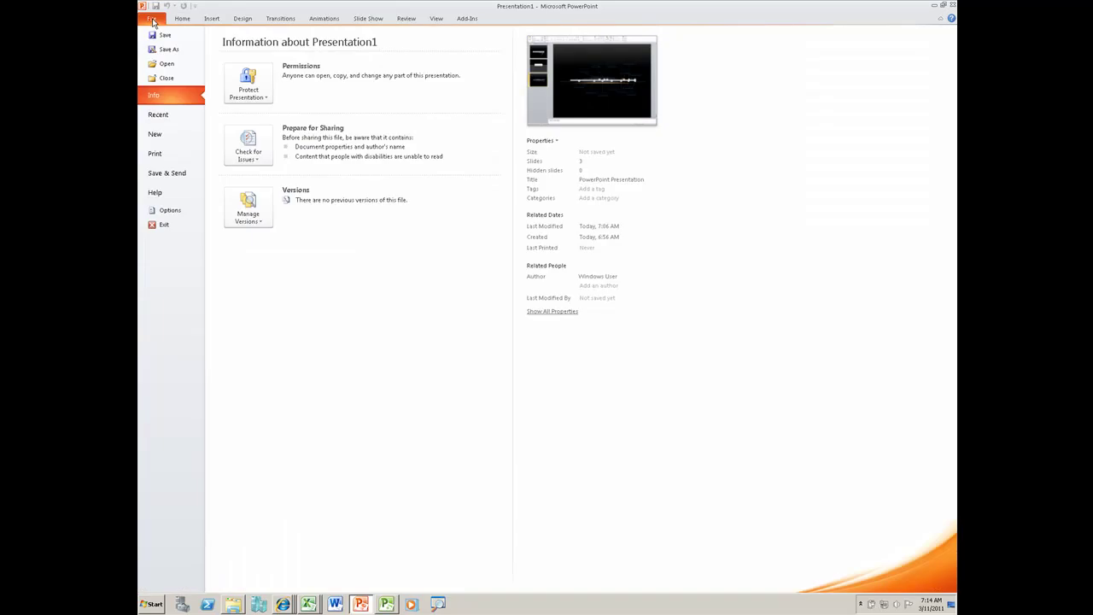
click(156, 134)
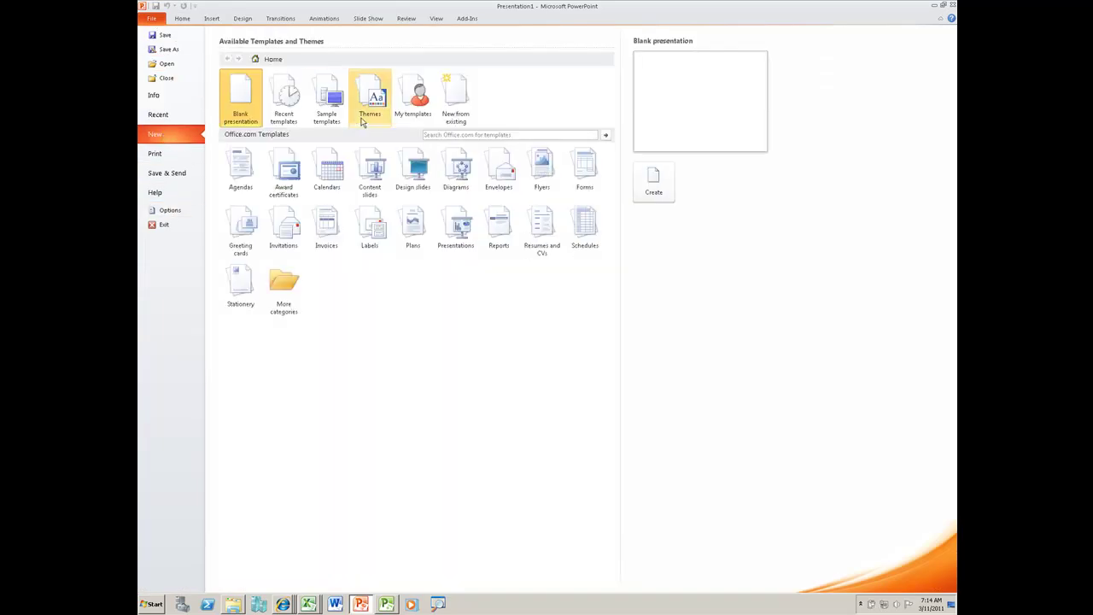
double_click(243, 99)
key(ctrl+a)
key(Delete)
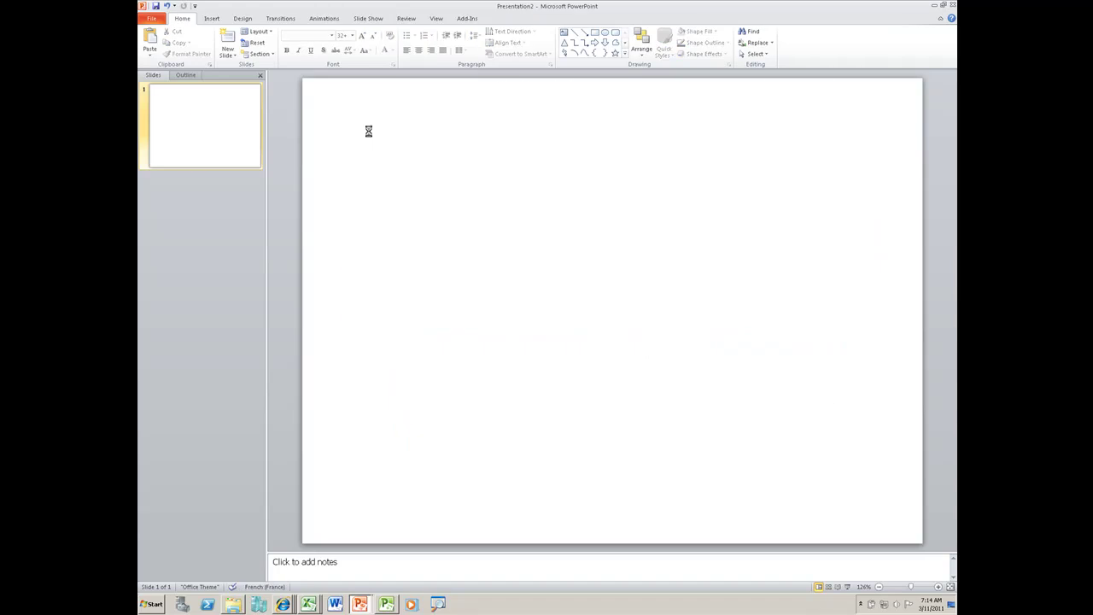
key(ctrl+v)
Centre and slightly heighten the pasted timeline, and move the Regional/Global/Country Business Models Complete callout clear of its neighbour.
drag(419, 191, 454, 323)
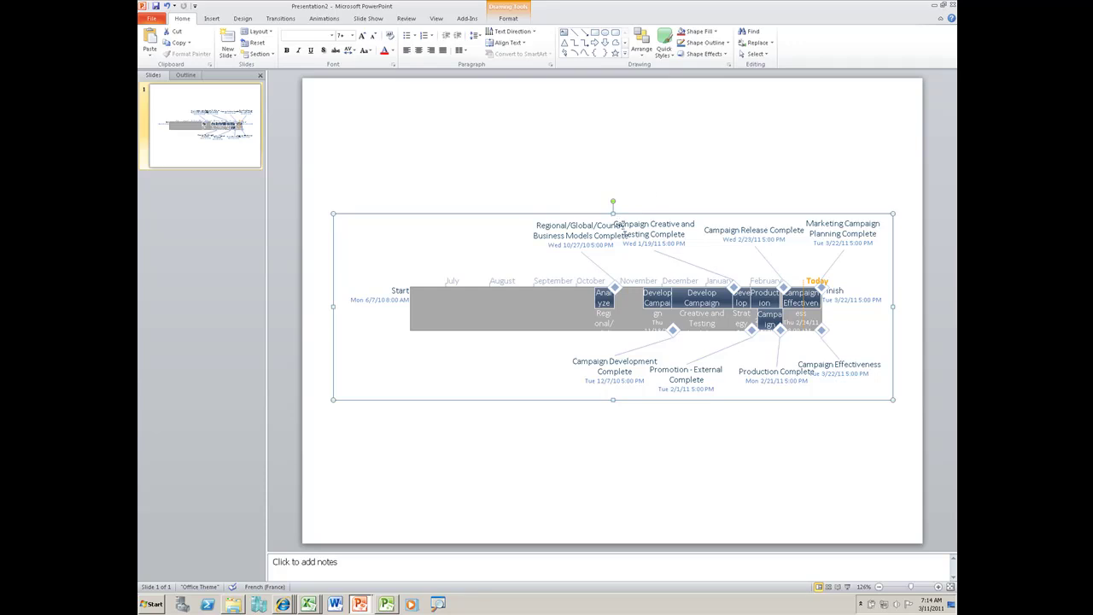
drag(613, 213, 614, 198)
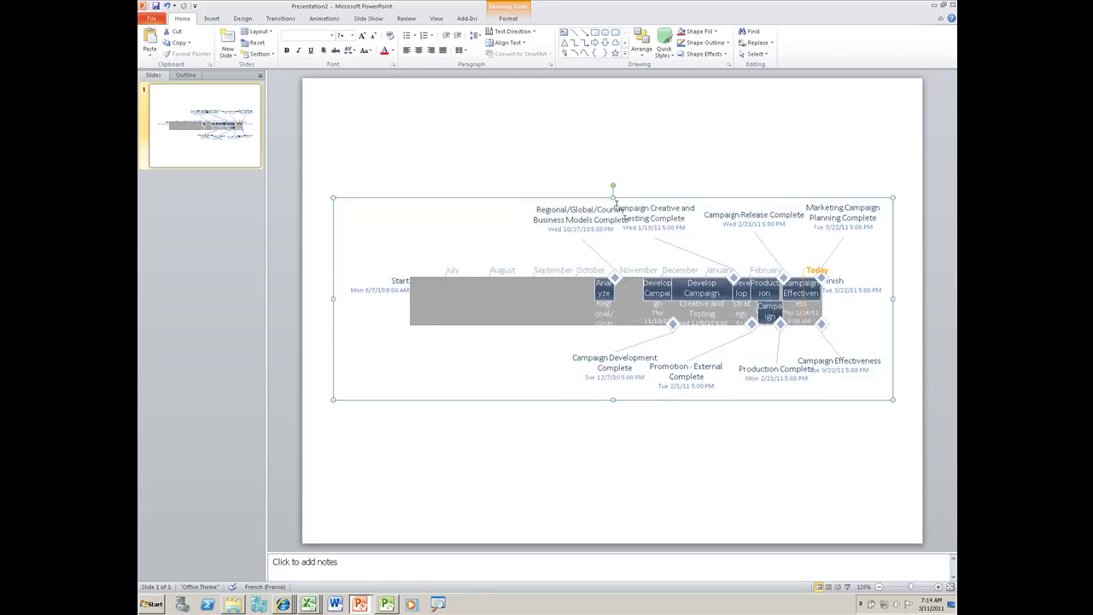
click(581, 218)
drag(564, 205, 550, 216)
click(615, 278)
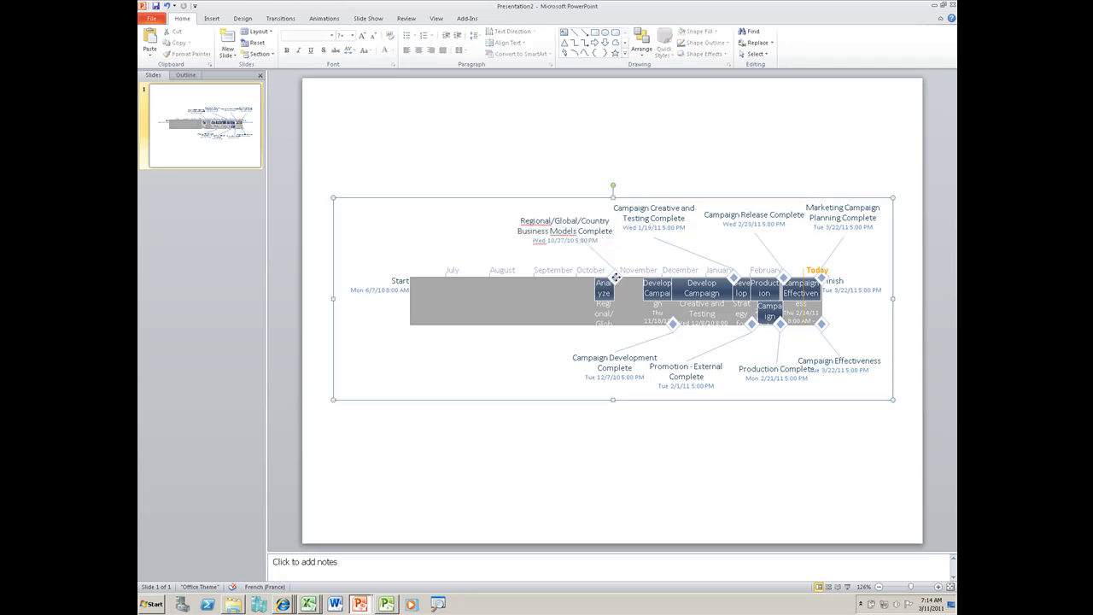
click(615, 277)
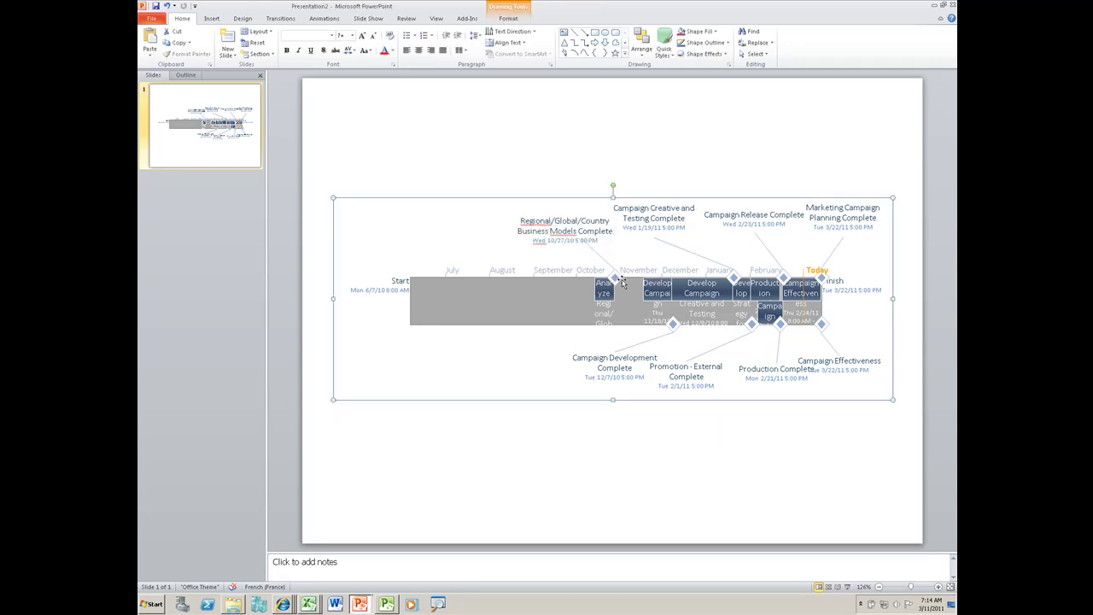
click(556, 164)
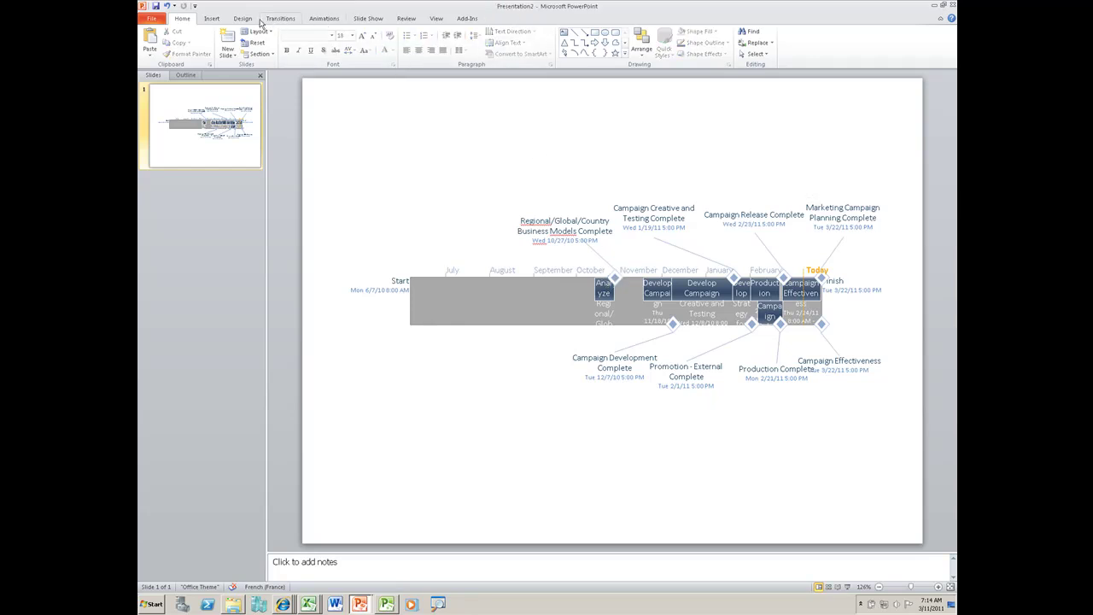
Apply the black Horizon theme to the timeline slide and check the Analyze bar's text on it.
click(248, 19)
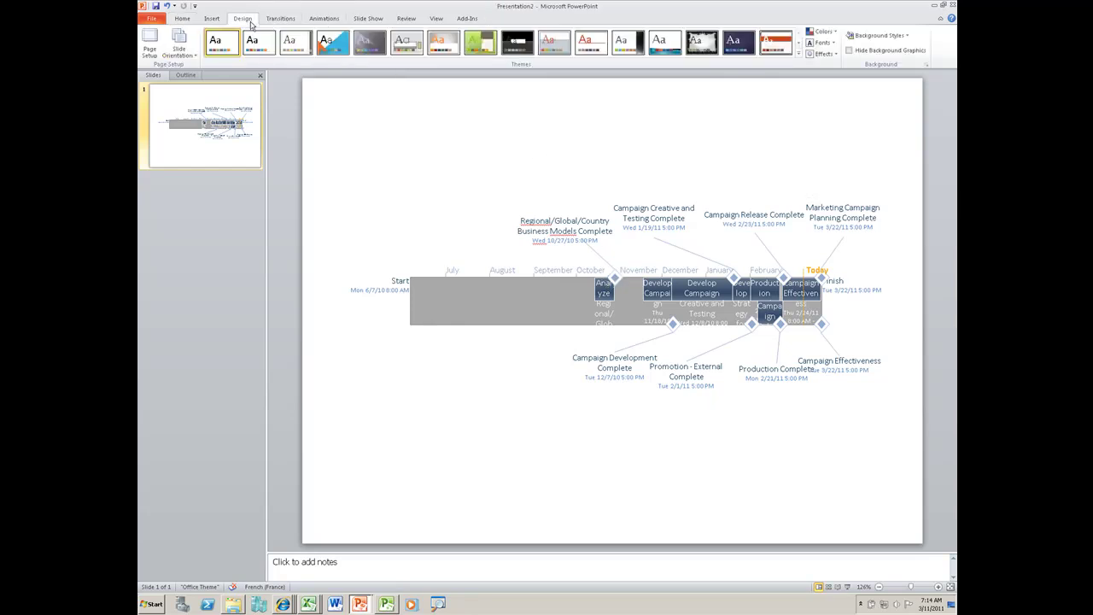
click(798, 55)
click(407, 128)
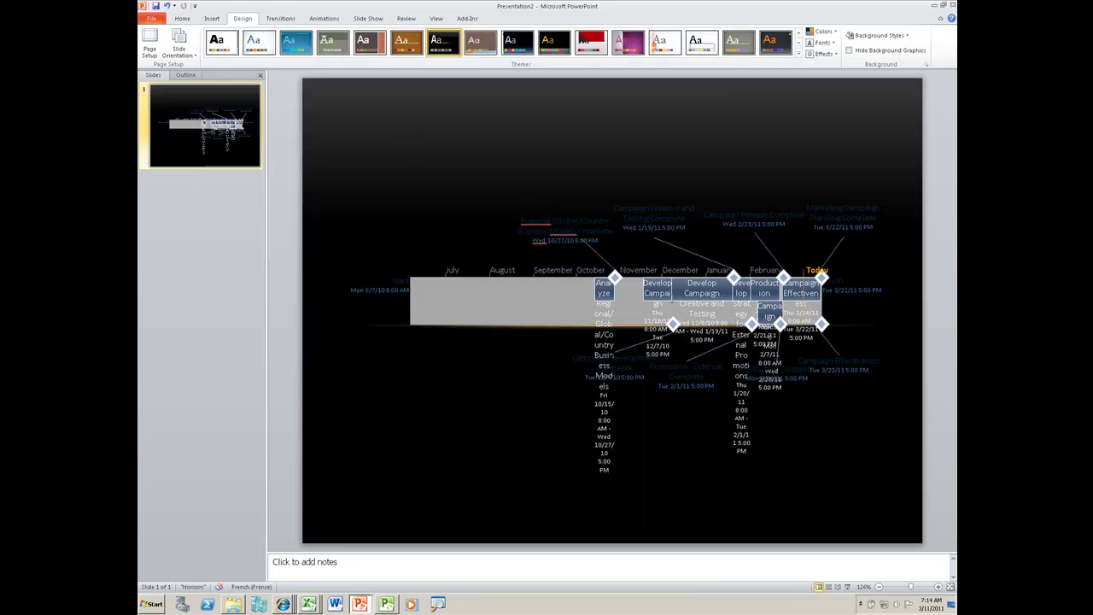
click(605, 401)
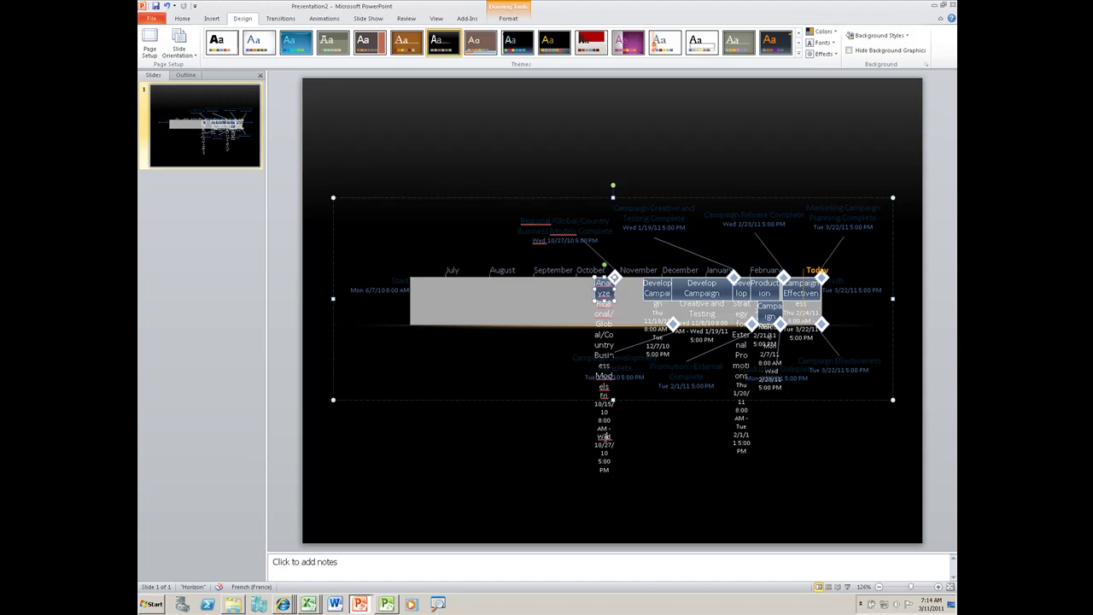
click(529, 183)
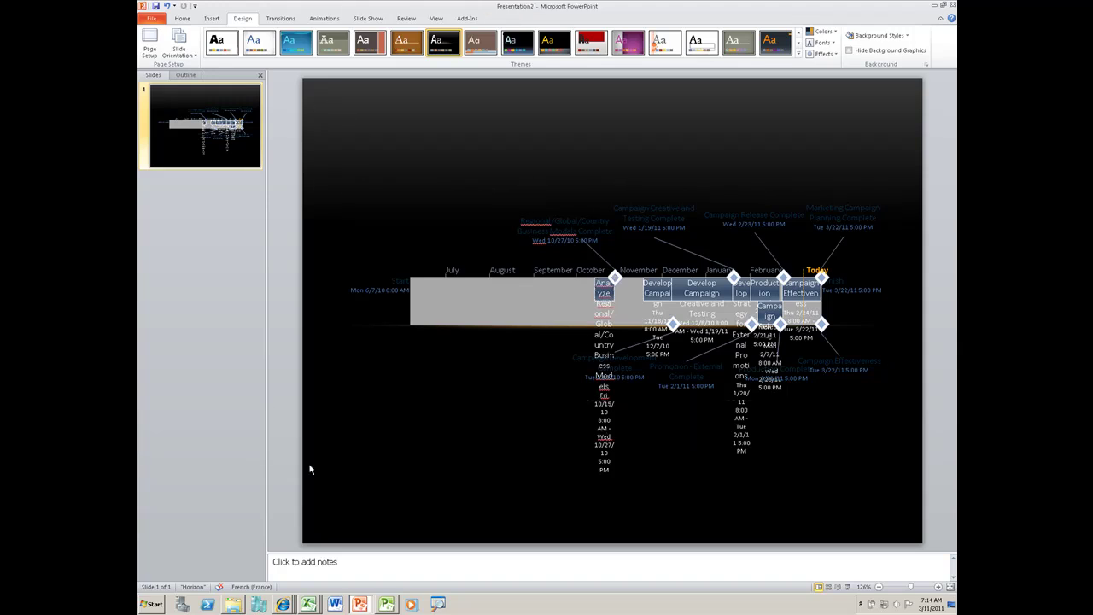
Switch to Presentation1 and review its options for saving to SharePoint.
click(359, 604)
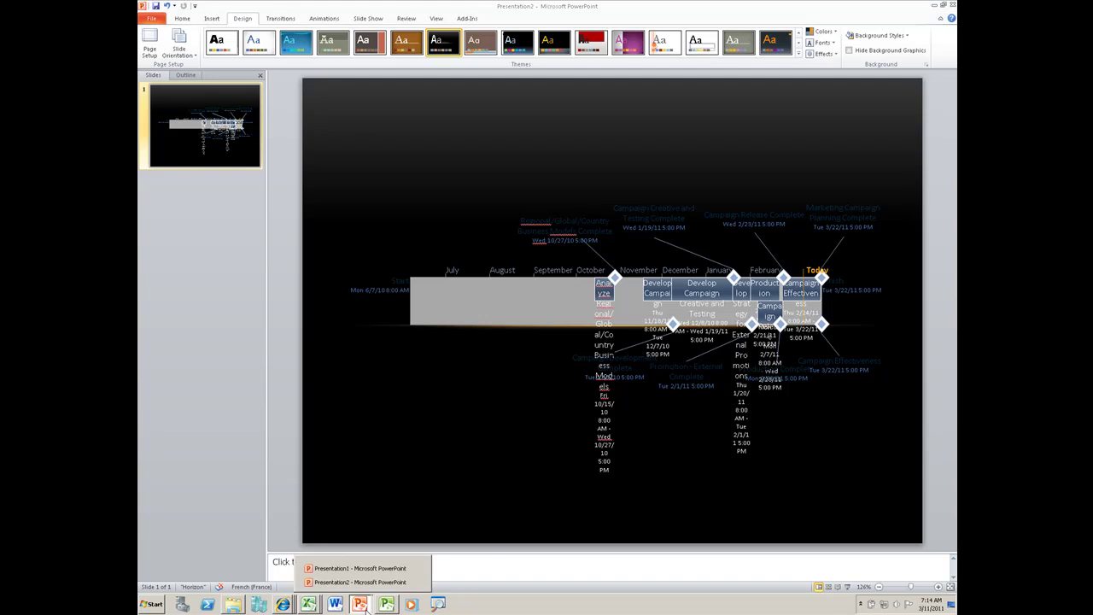
click(338, 570)
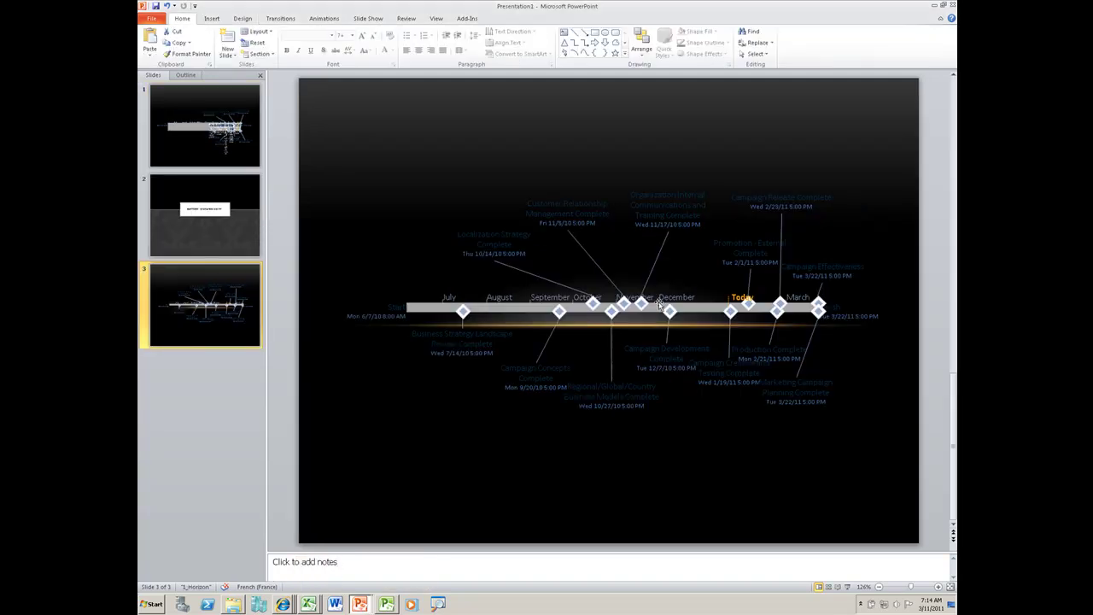
click(152, 19)
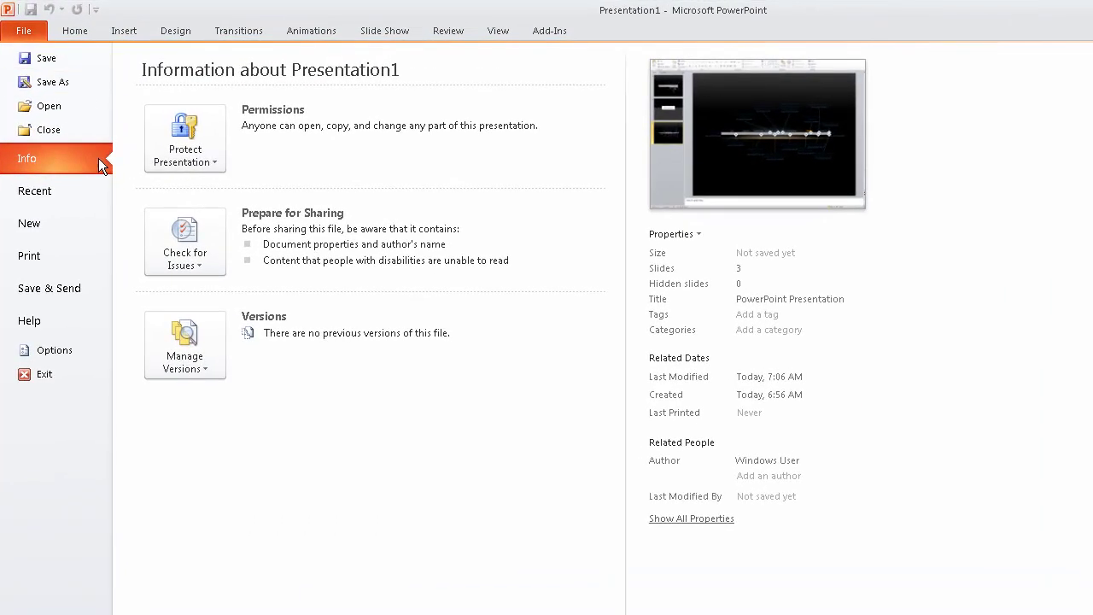
click(179, 170)
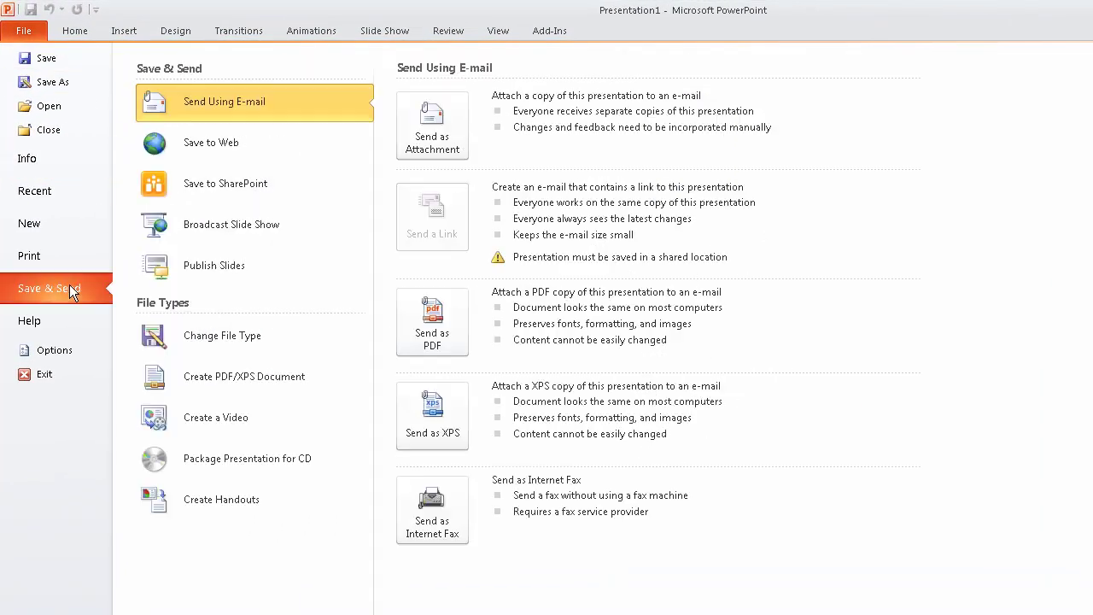
click(246, 185)
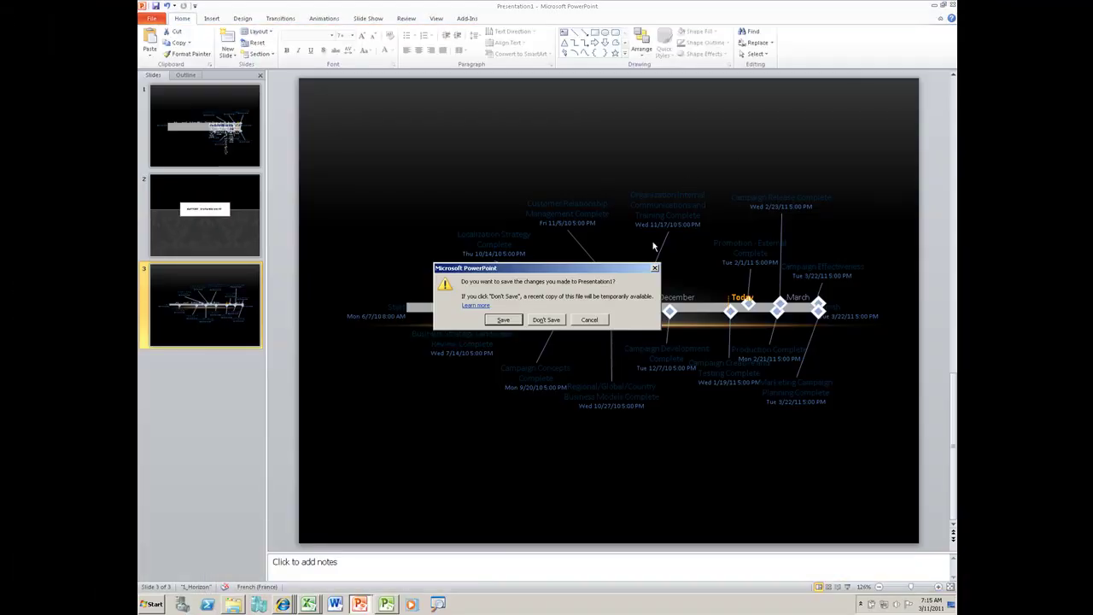
Close both presentations without saving and minimize the Project and browser windows to reach the desktop.
click(546, 319)
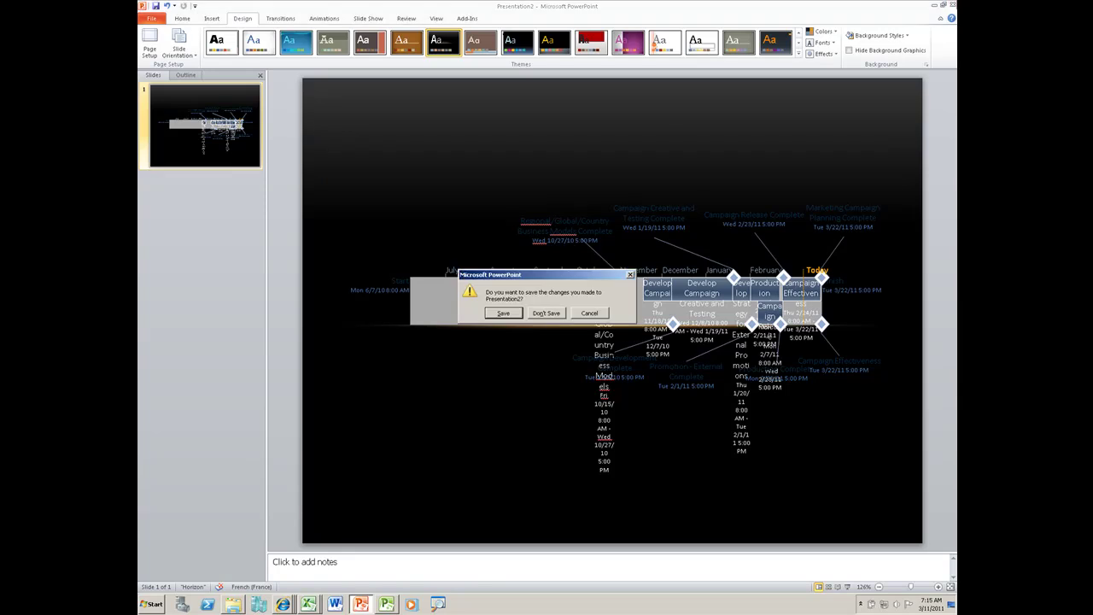
click(546, 313)
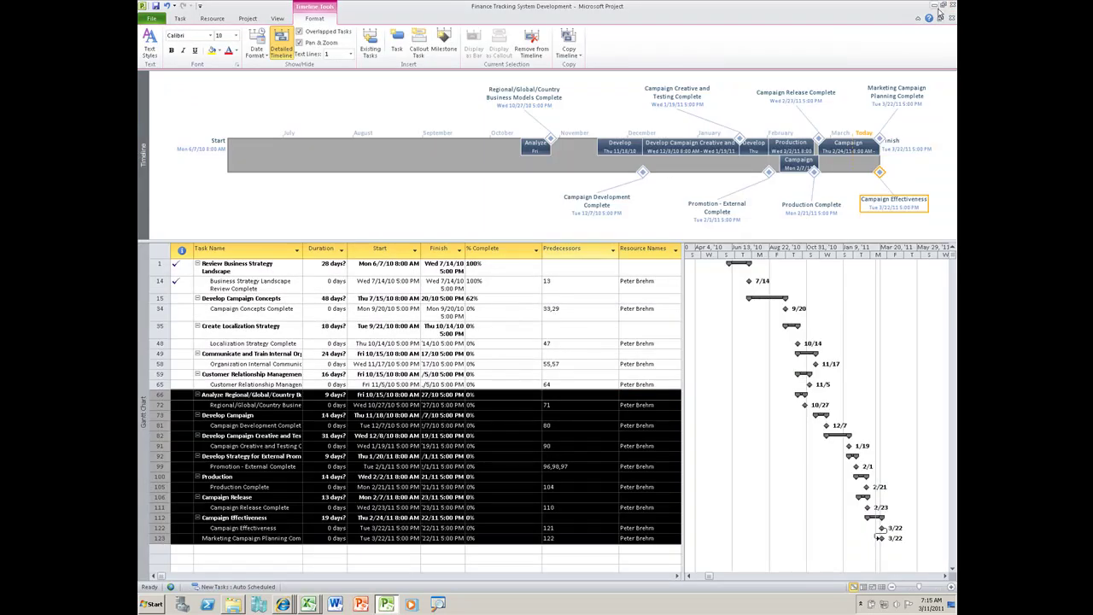
click(935, 6)
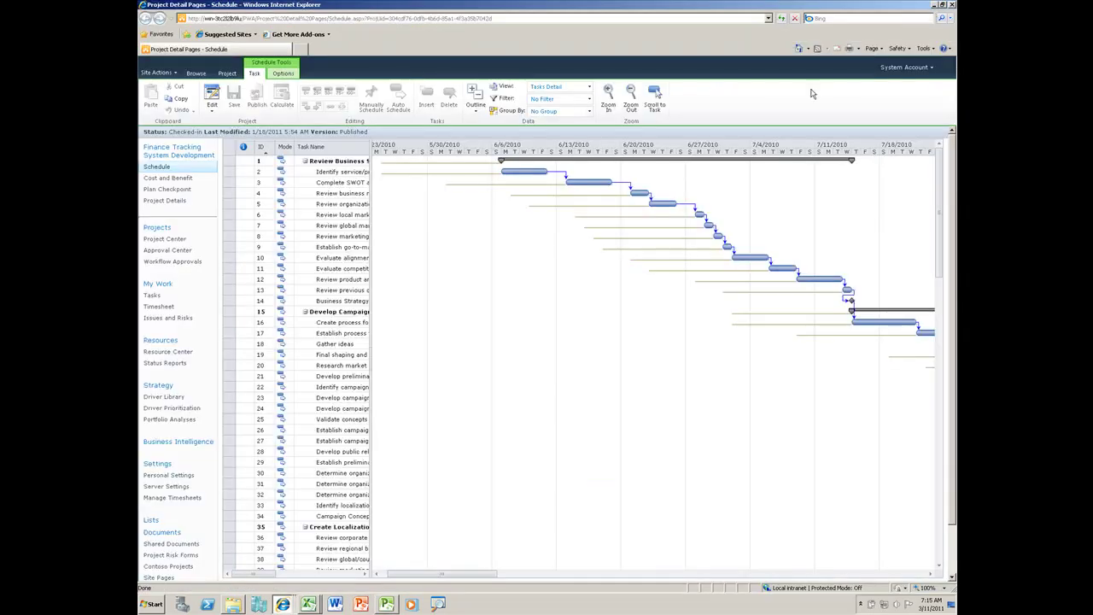
click(935, 7)
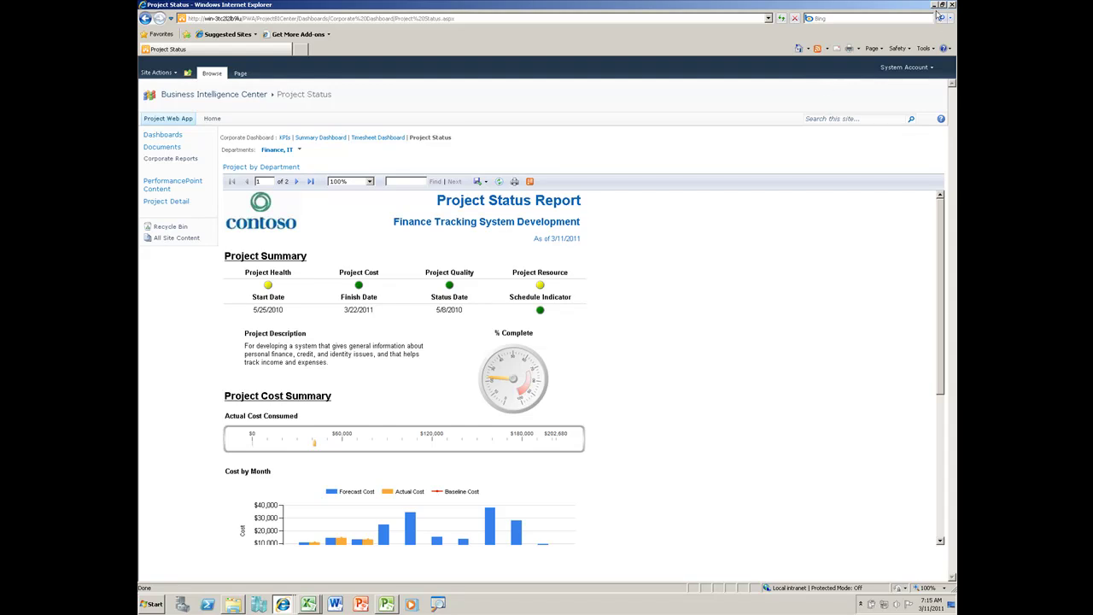
click(934, 6)
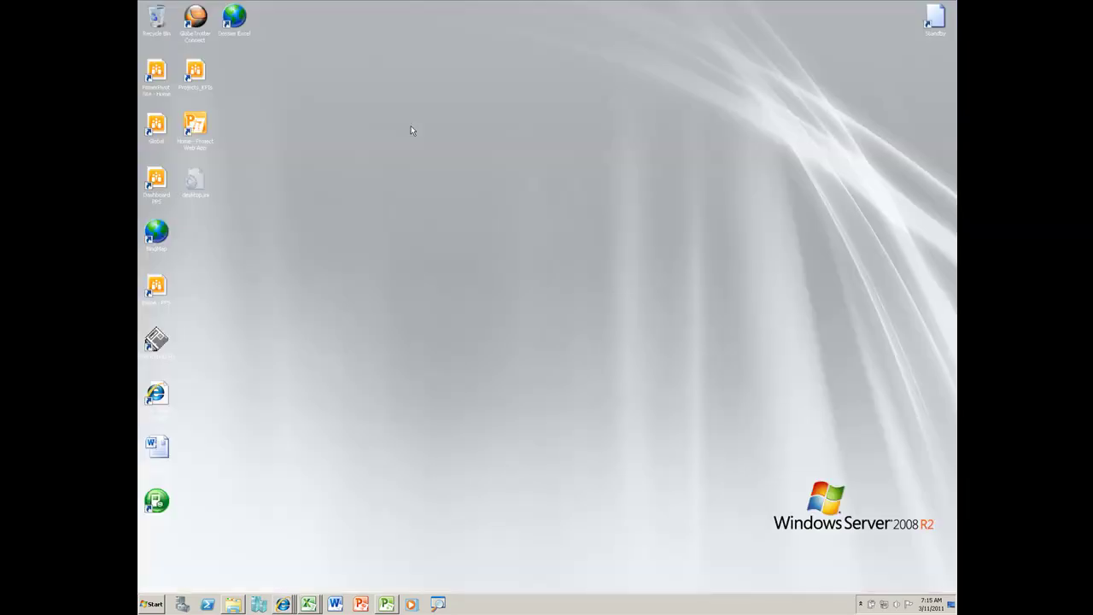
Open the PowerPivot Site from the desktop and go to its PowerPoint slide library.
double_click(166, 79)
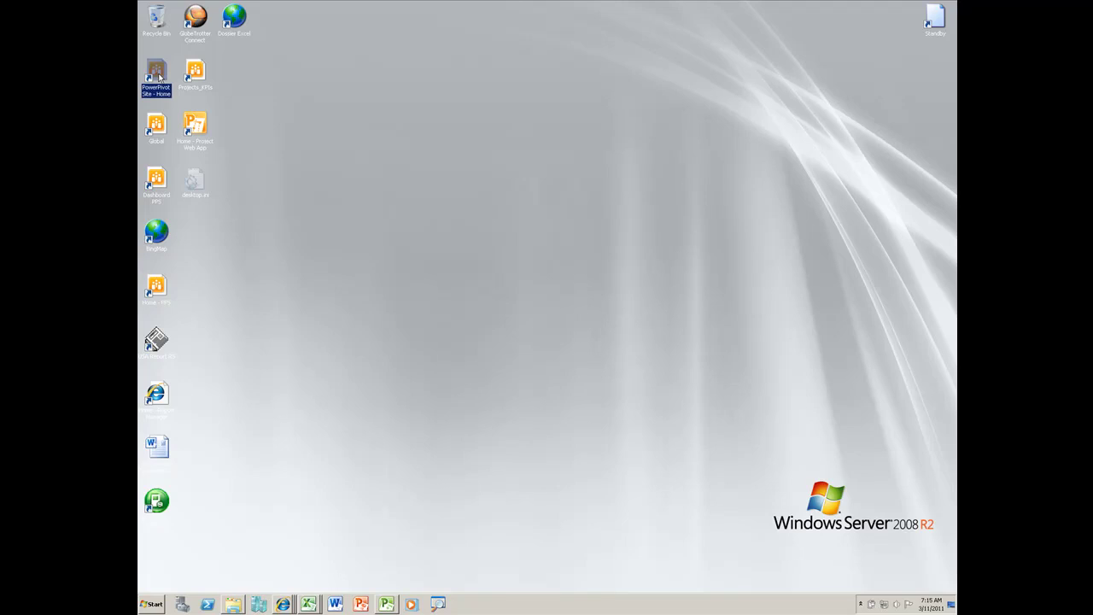
click(867, 97)
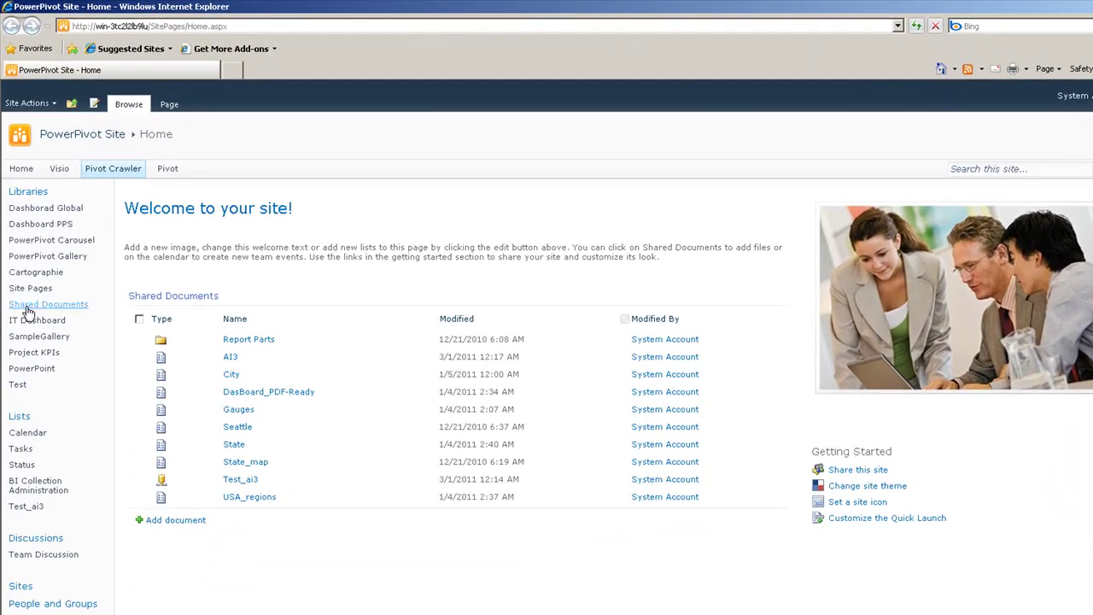
click(42, 369)
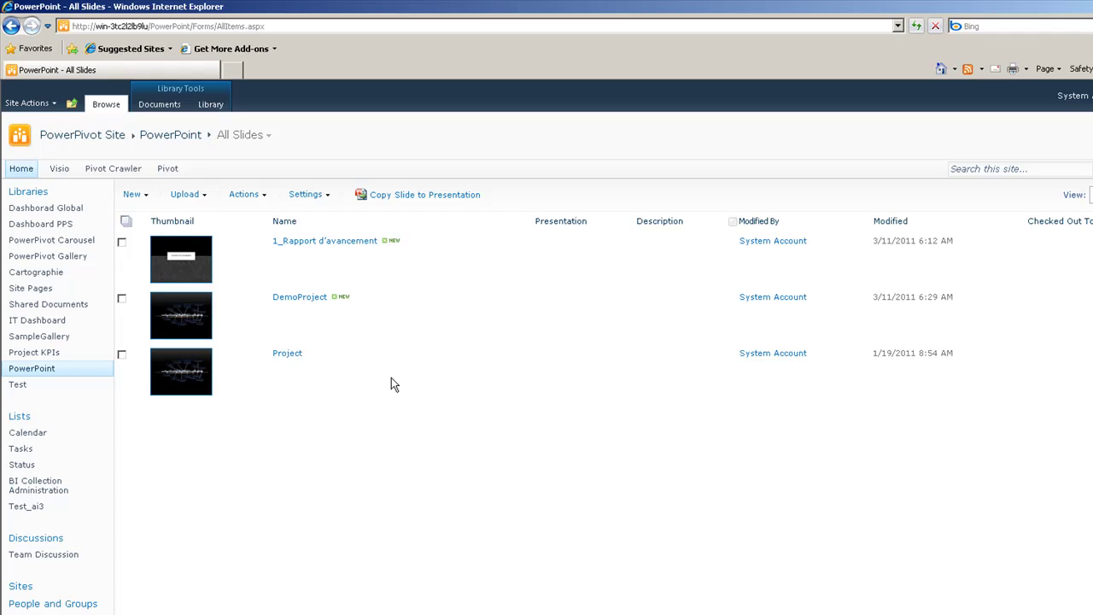
Copy the 1_Rapport d'avancement and DemoProject slides to a new presentation with source formatting kept, and run the slide show through the second slide.
click(122, 244)
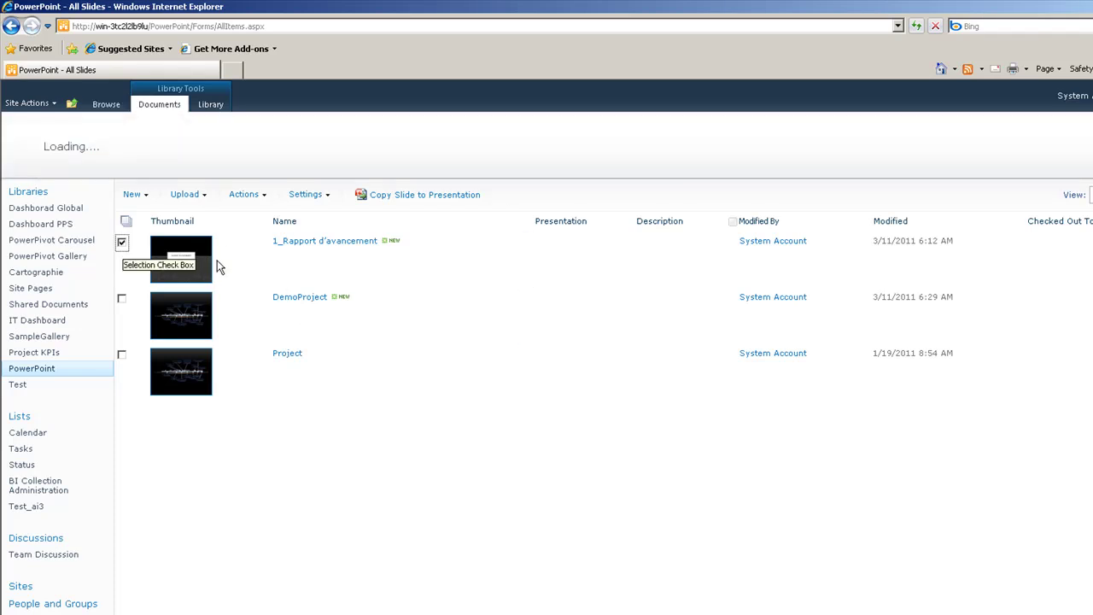
click(124, 298)
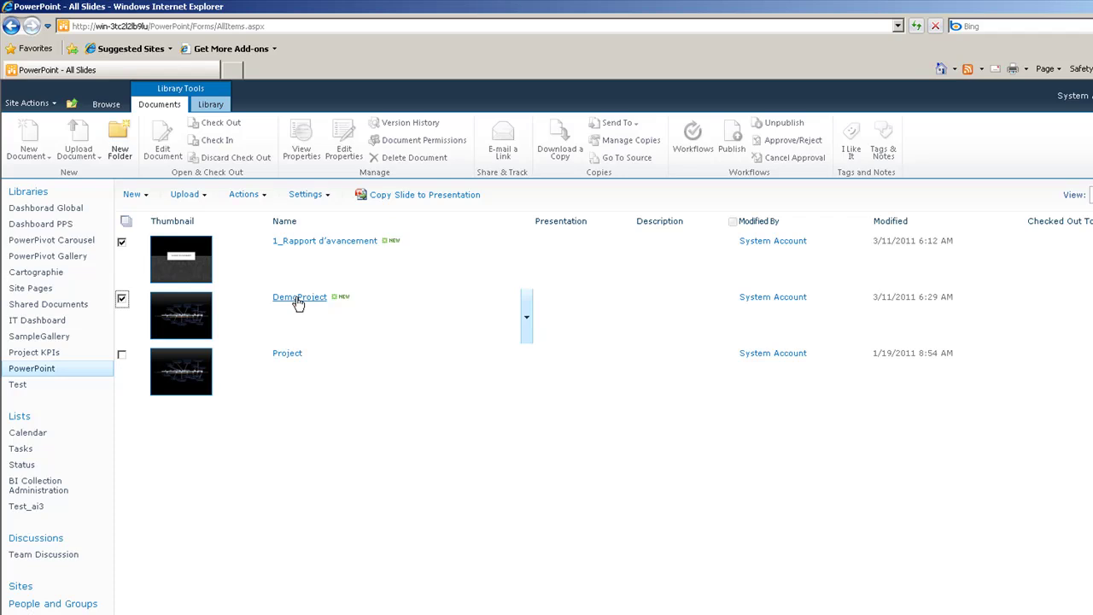
click(443, 196)
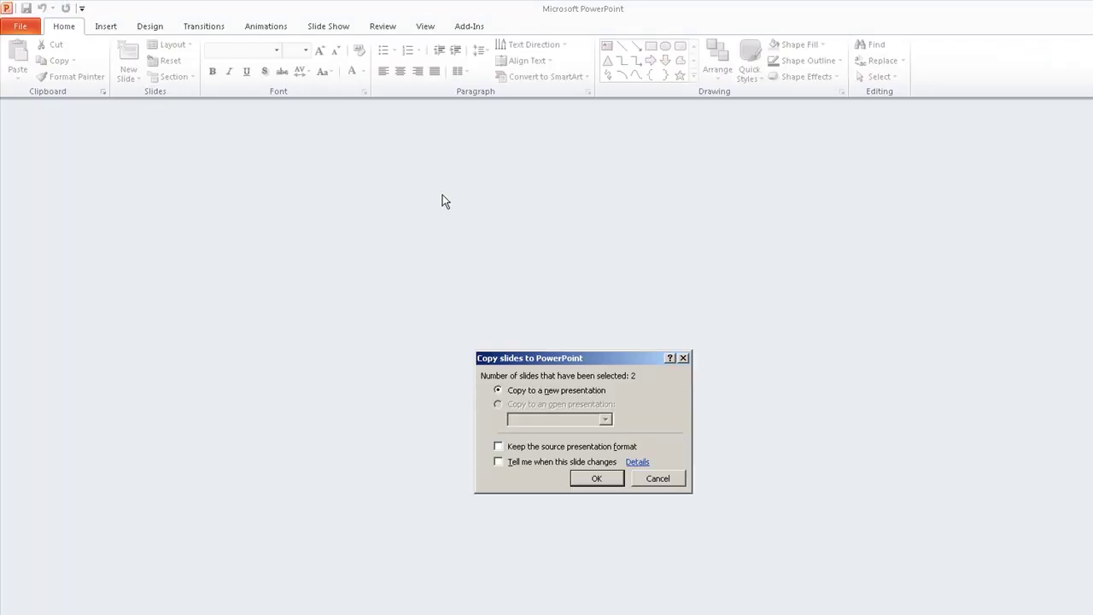
drag(491, 359, 511, 266)
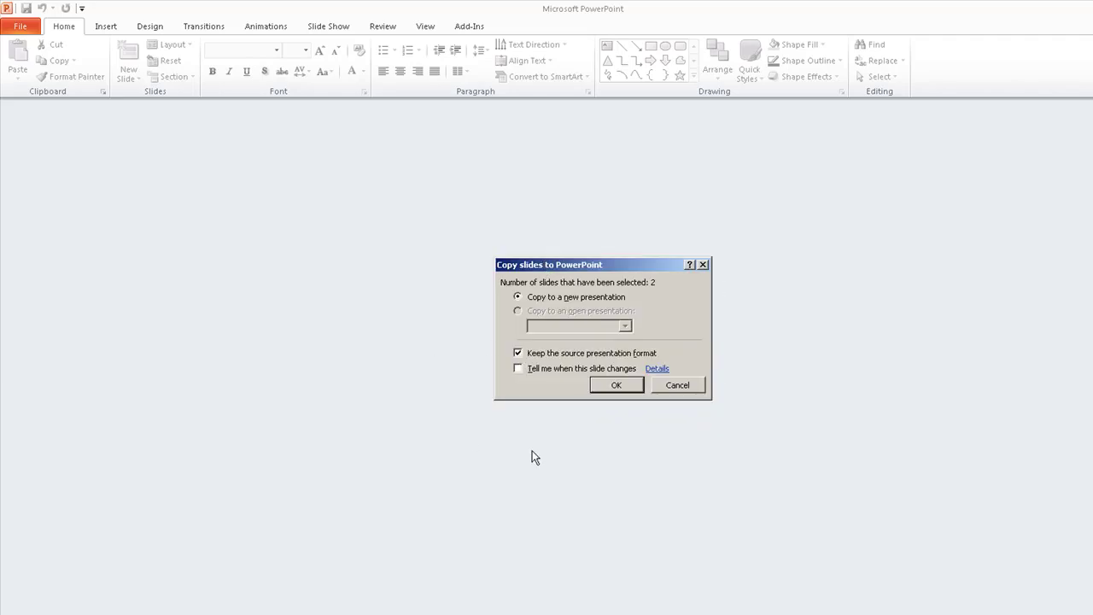
click(615, 385)
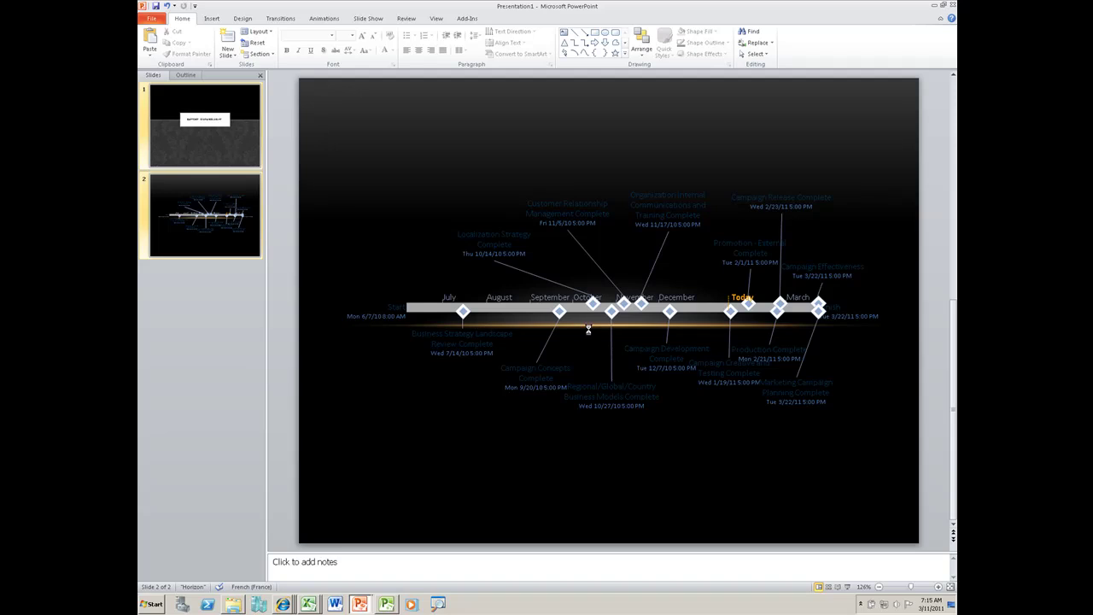
key(F5)
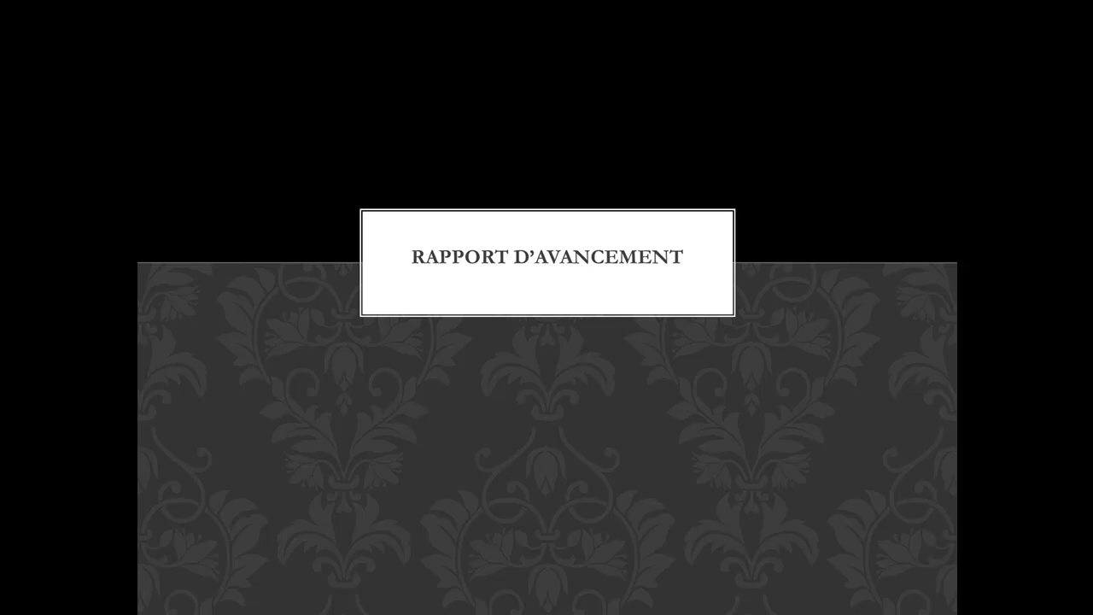
key(Right)
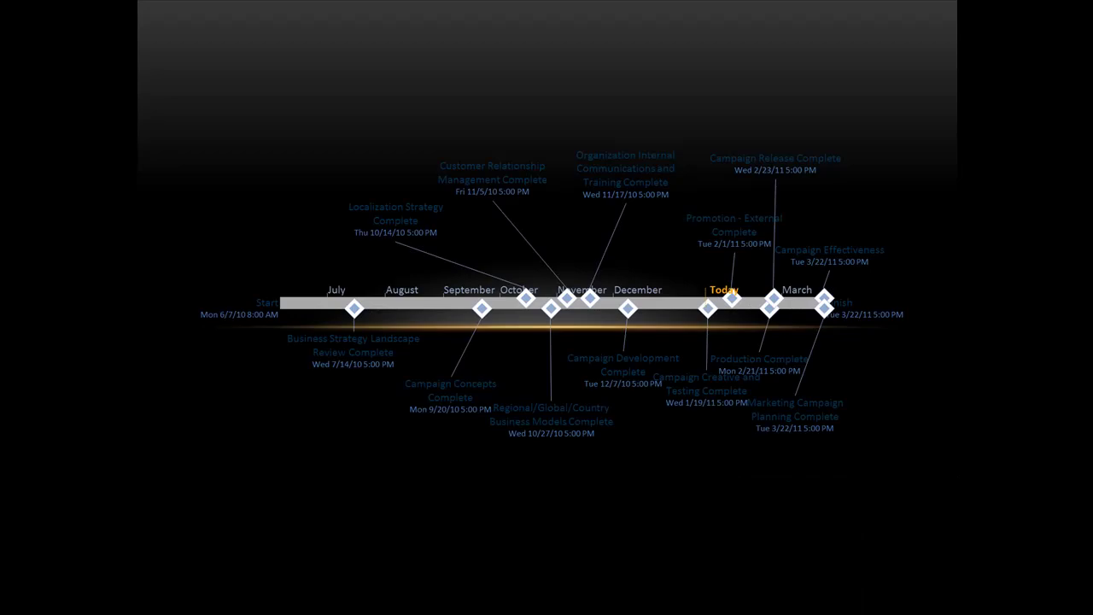